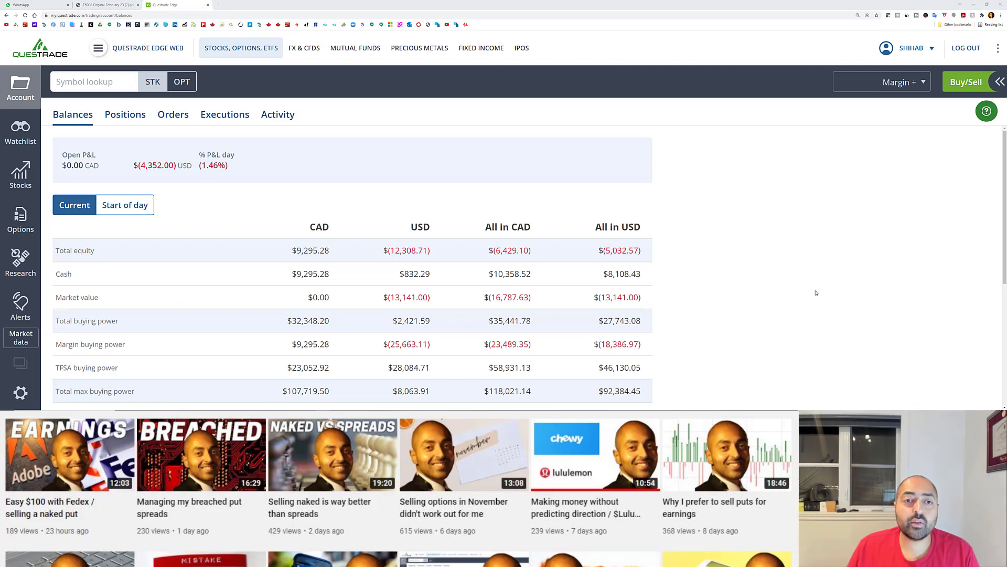
- Return to the QQQ option chain and open the quote for the 17 Dec 2021 373 put
key(alt+Left)
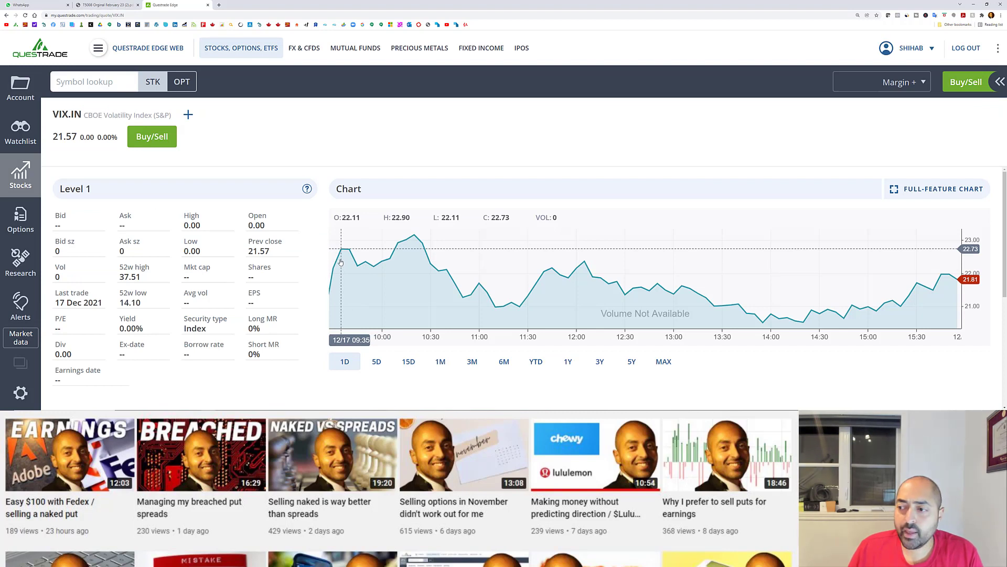
key(alt+Left)
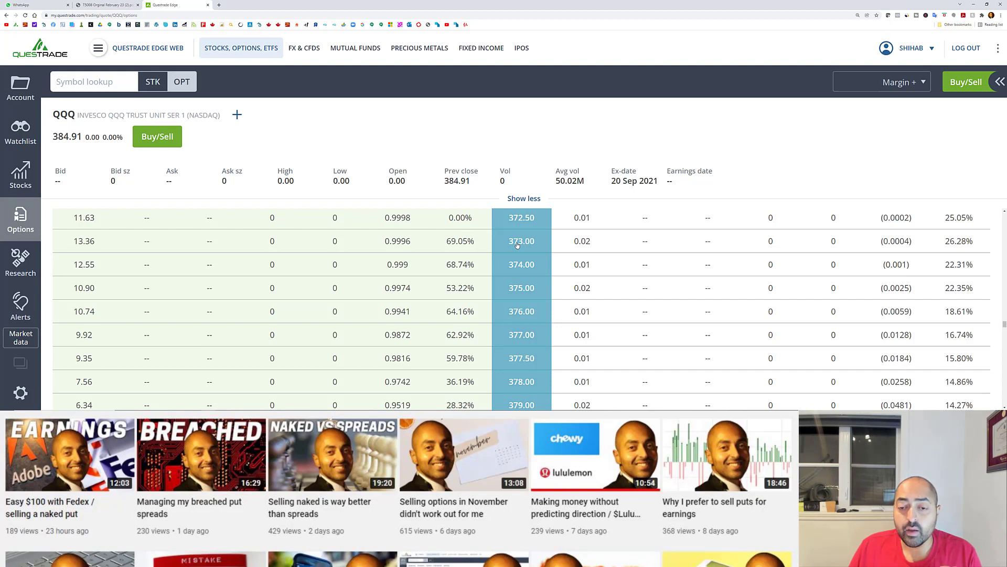
click(581, 246)
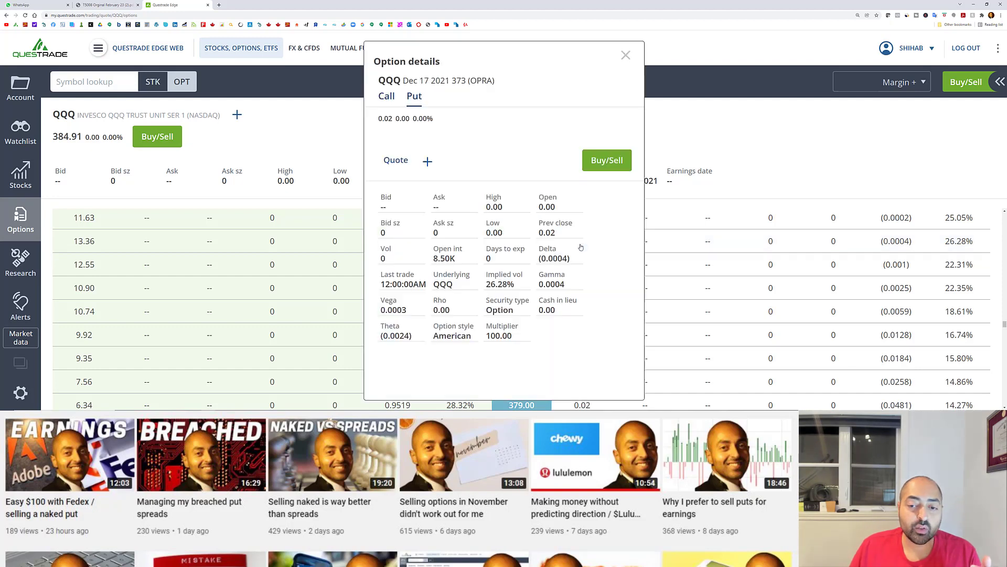
click(393, 162)
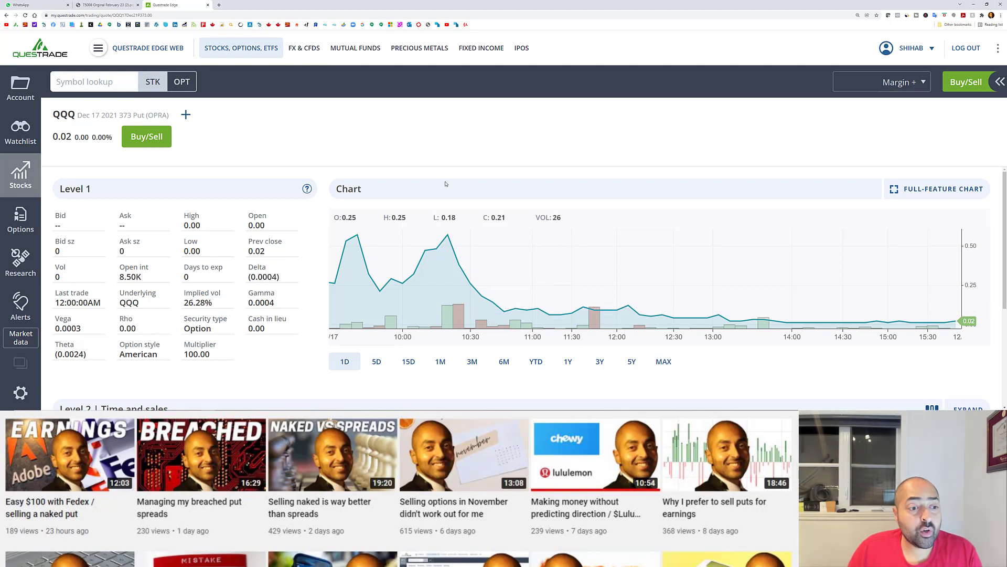
- Look up the QQQ option chain and start an order from the 17 Dec 2021 382 put
click(187, 84)
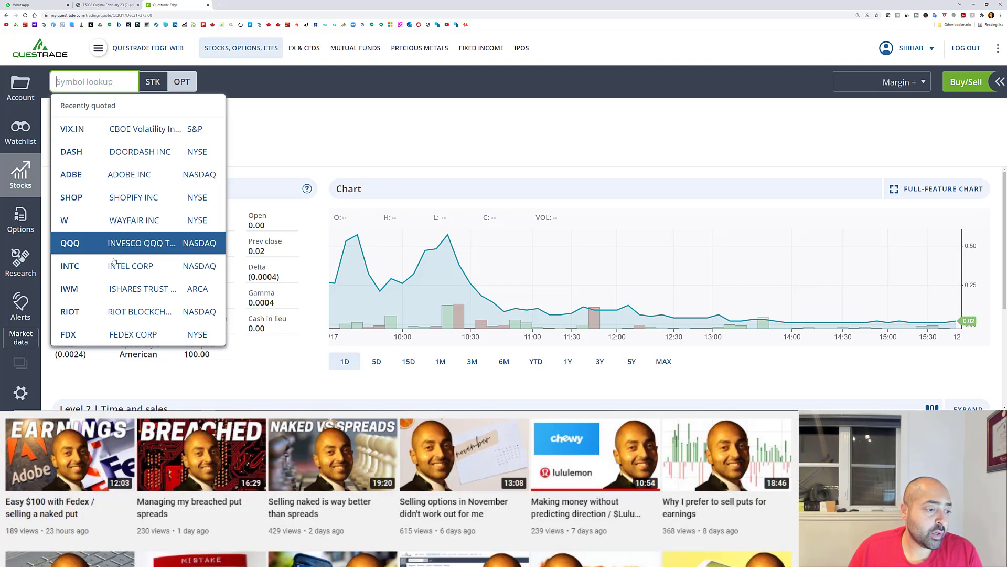
click(115, 250)
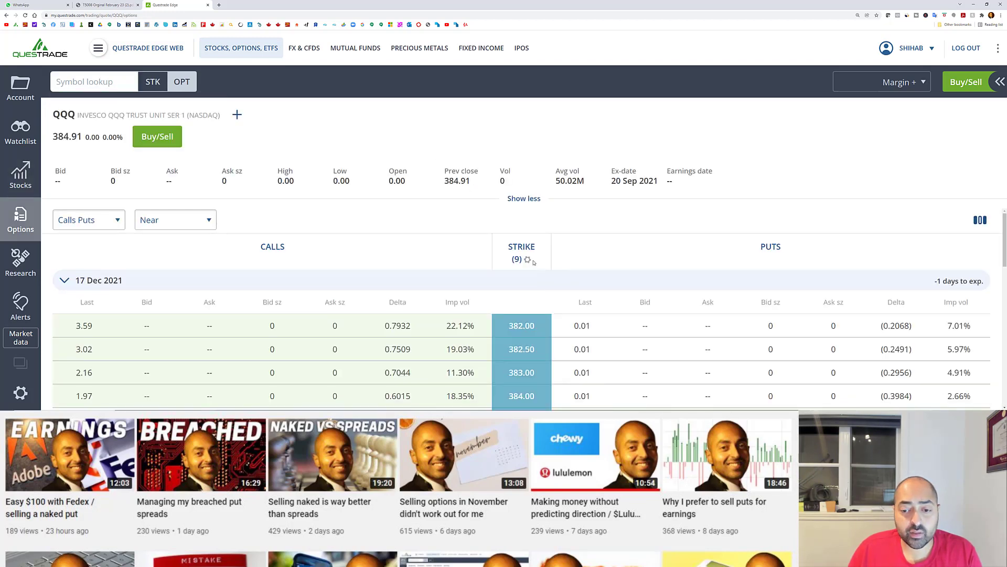
click(586, 328)
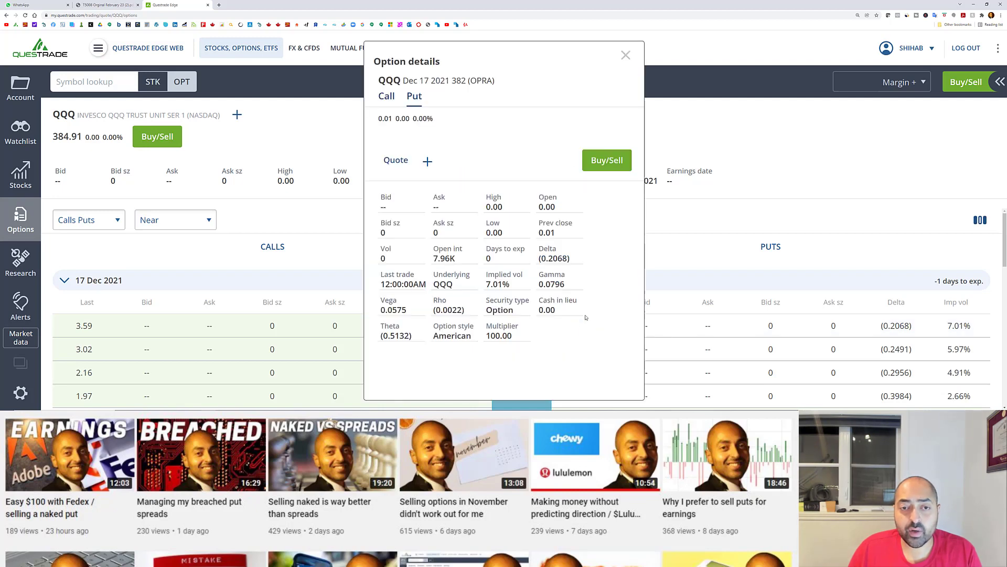
click(608, 160)
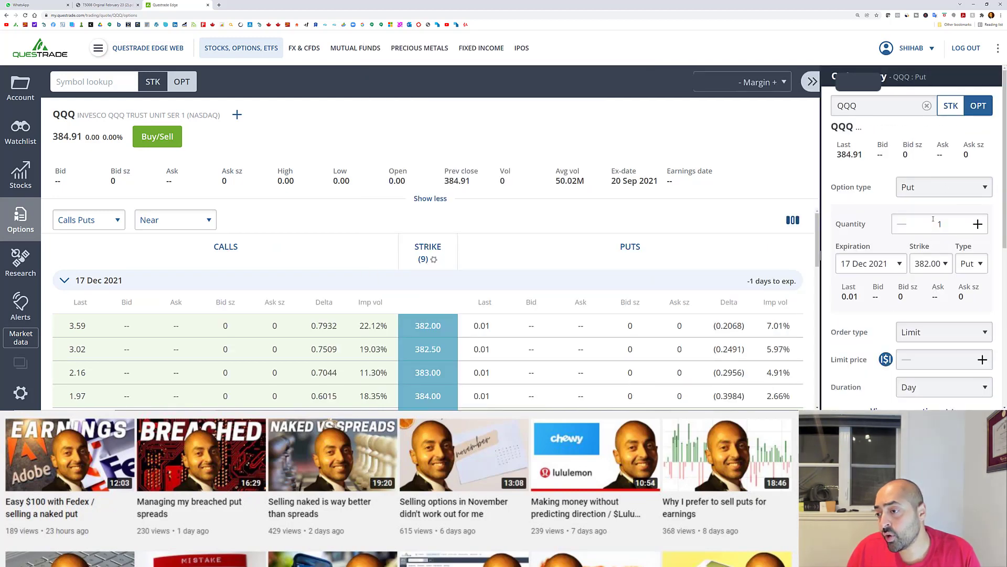
- Set the order's strike to 373.00 and keep the expiration at 17 Dec 2021
scroll(934, 219, down, 1)
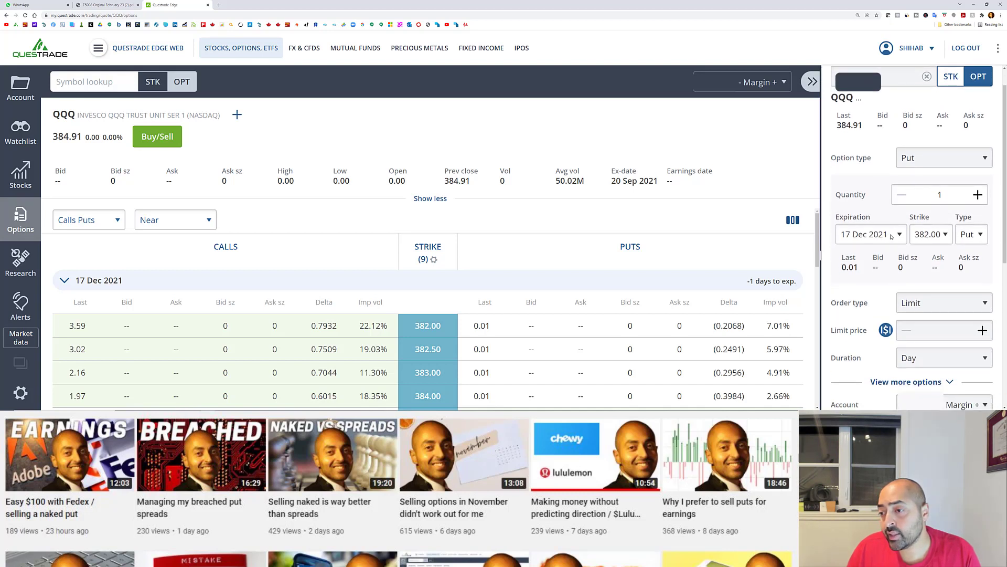
click(916, 236)
click(925, 97)
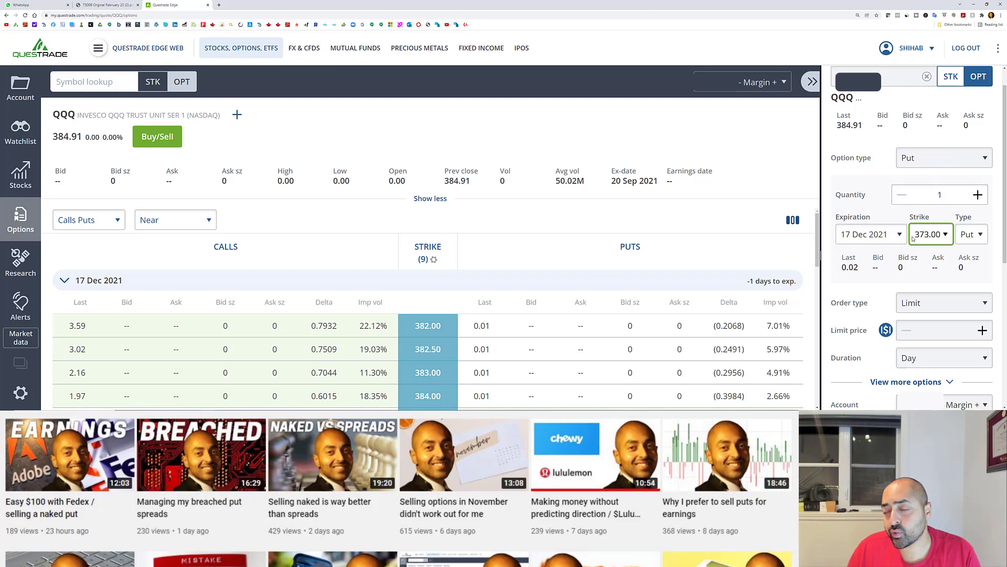
click(892, 239)
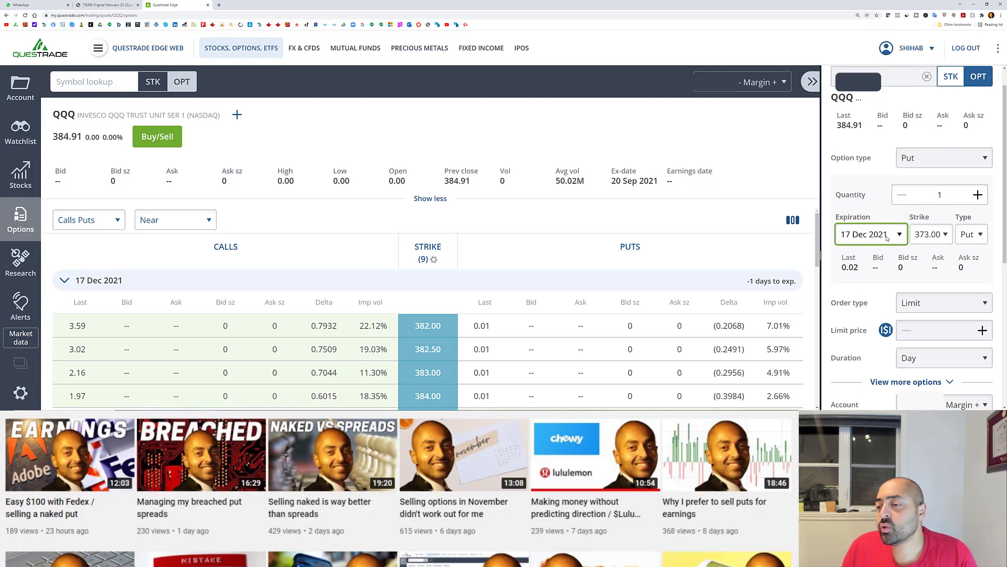
click(876, 242)
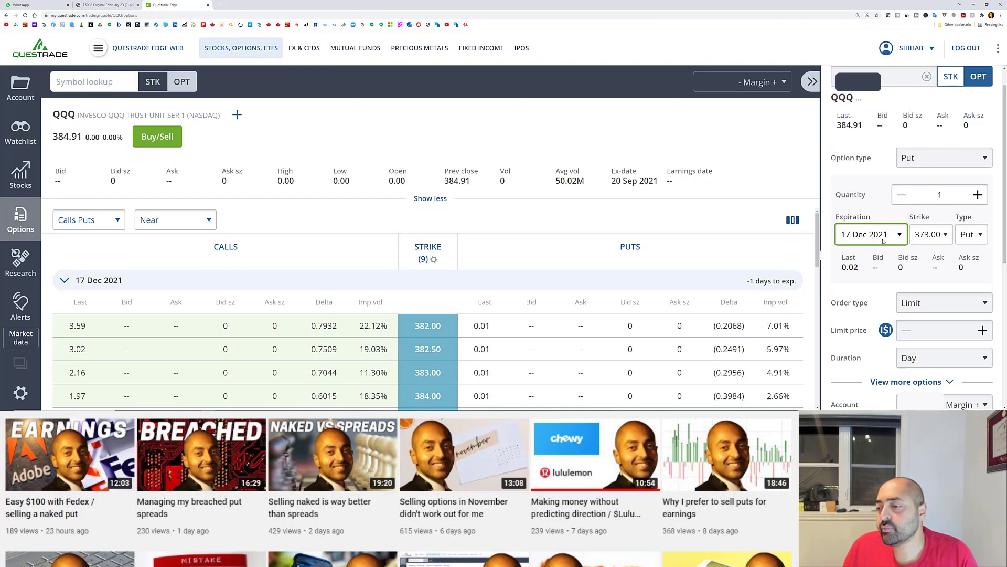
- Raise the order quantity to 8 contracts
click(978, 195)
click(978, 195)
click(978, 194)
click(978, 195)
click(978, 194)
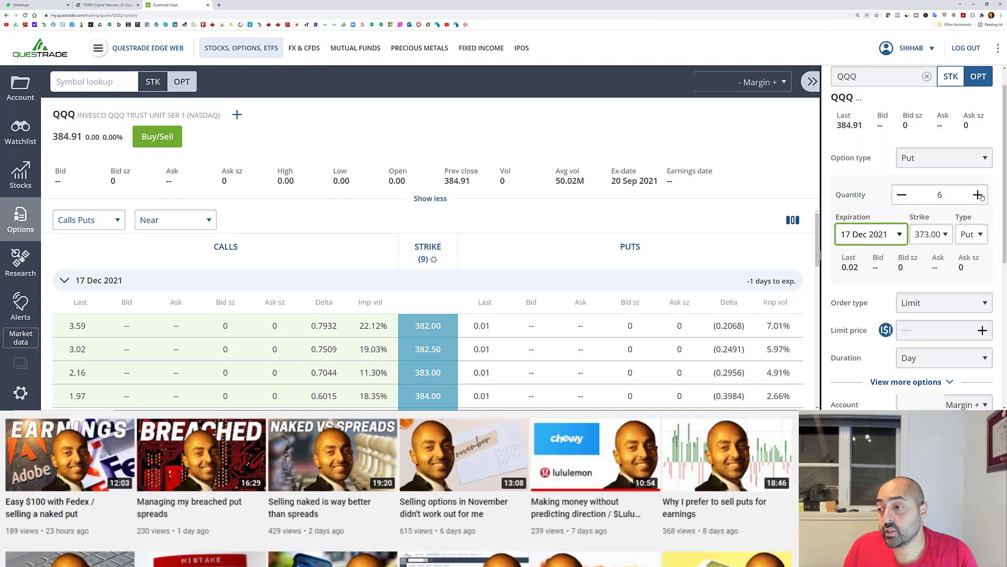
click(978, 194)
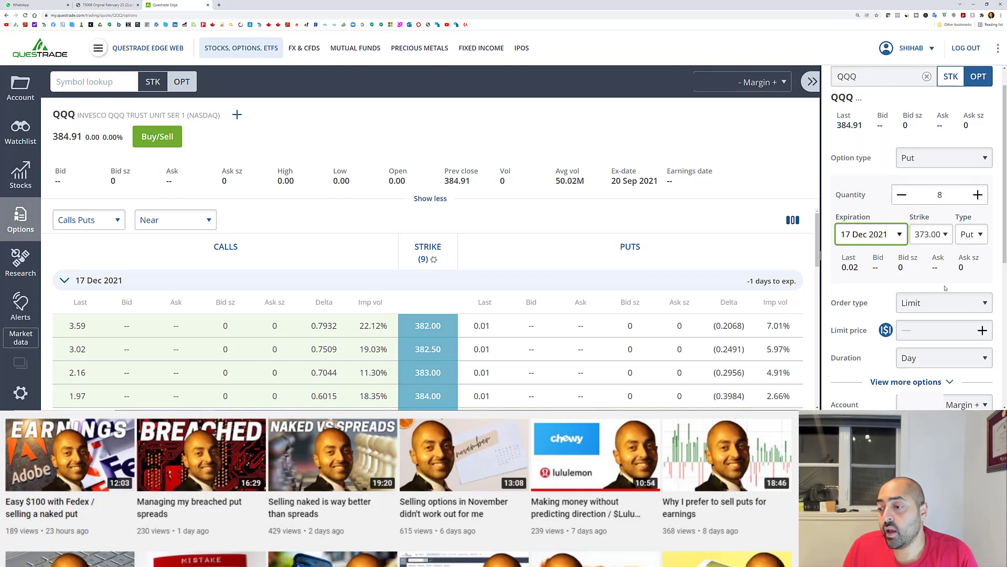
- Set the order's limit price to 0.50
click(941, 327)
text(0)
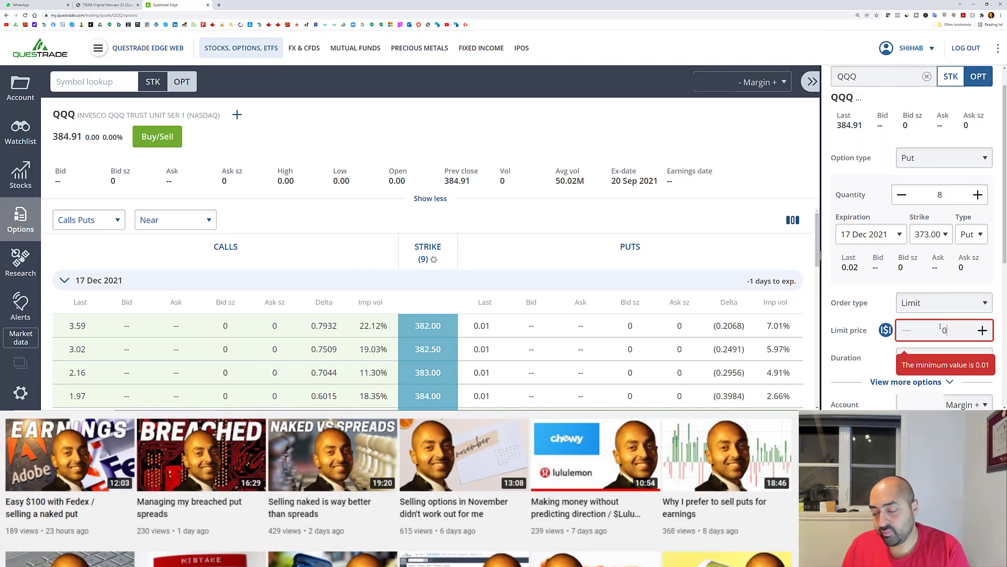
text(.5)
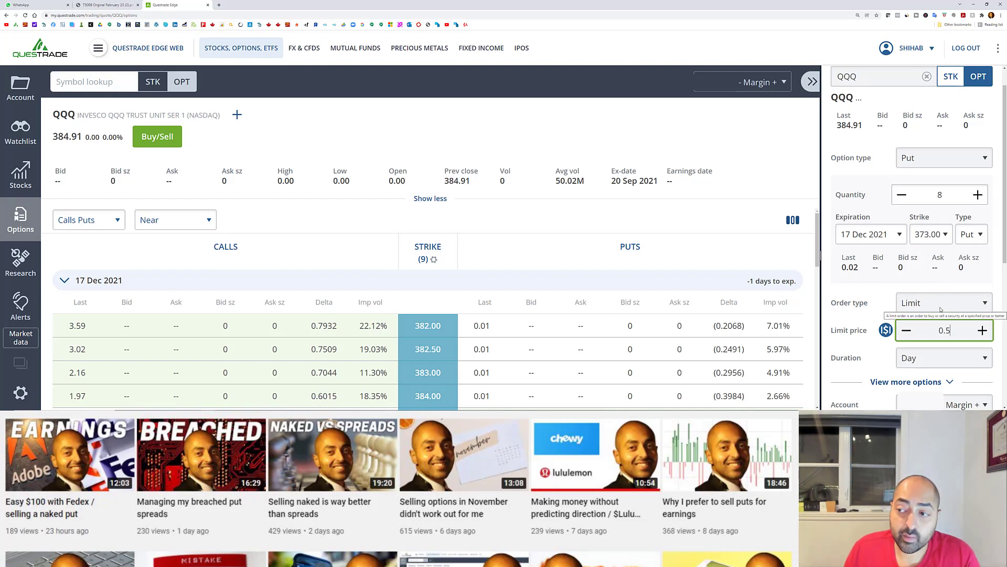
scroll(955, 299, up, 1)
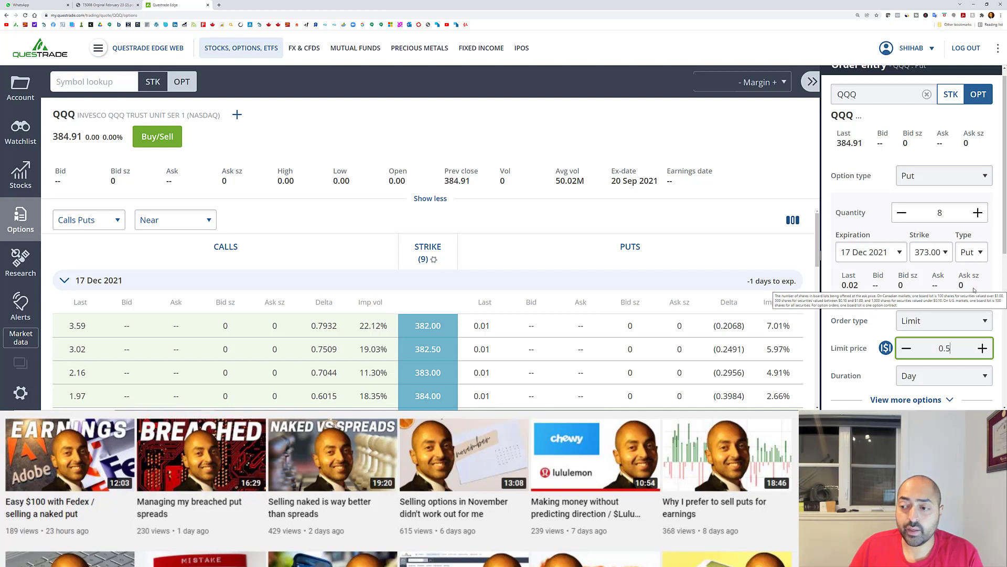
click(946, 227)
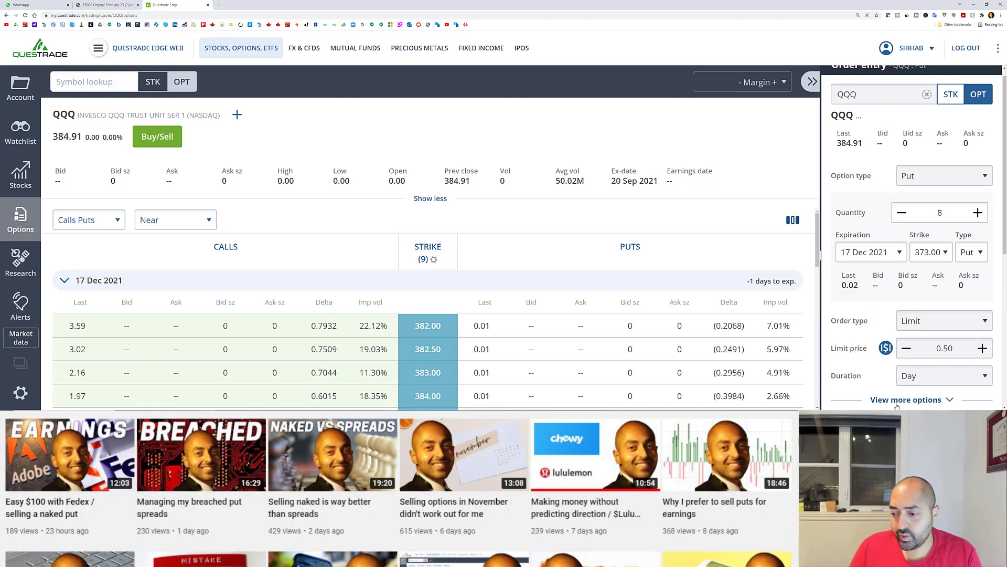
- Show the additional order options and turn on the bracket order, keeping the loss exit type as STOP
click(948, 401)
scroll(862, 367, down, 2)
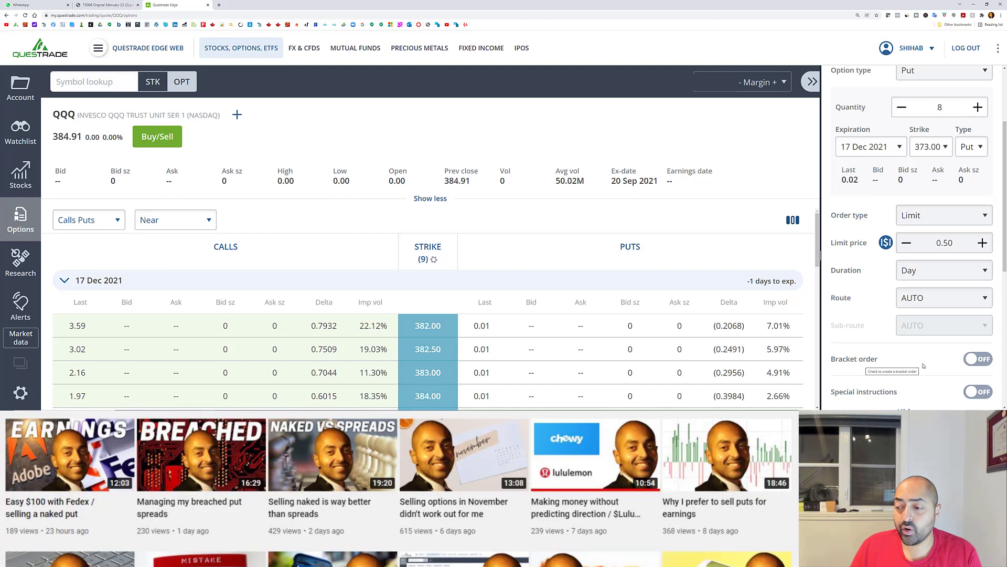
click(986, 361)
scroll(999, 386, down, 3)
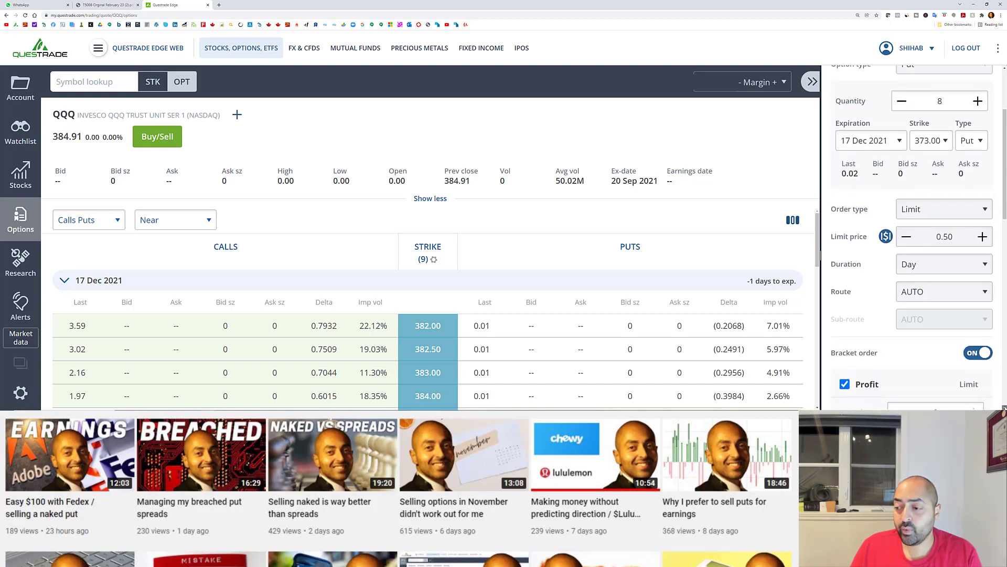
scroll(821, 254, down, 1)
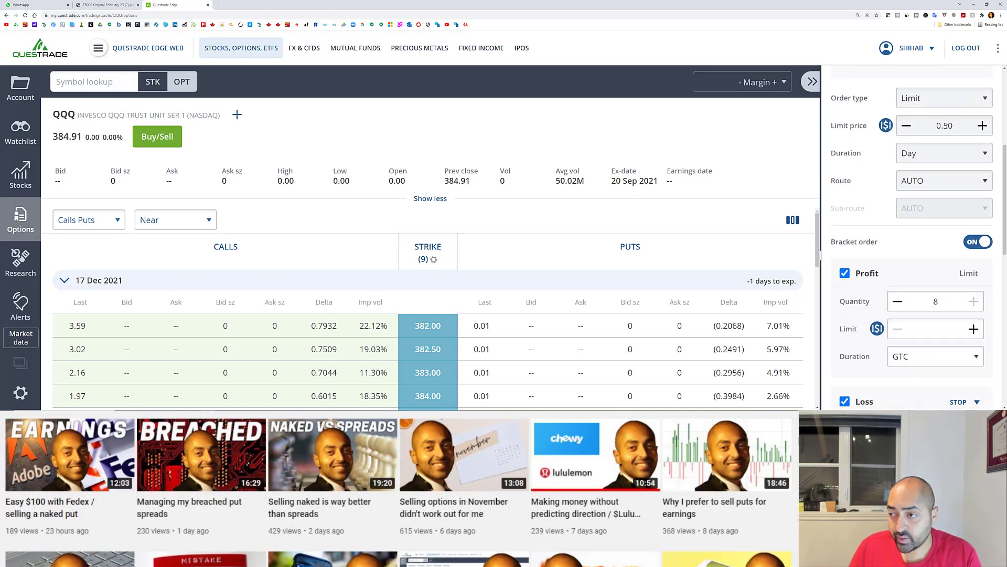
scroll(960, 307, down, 2)
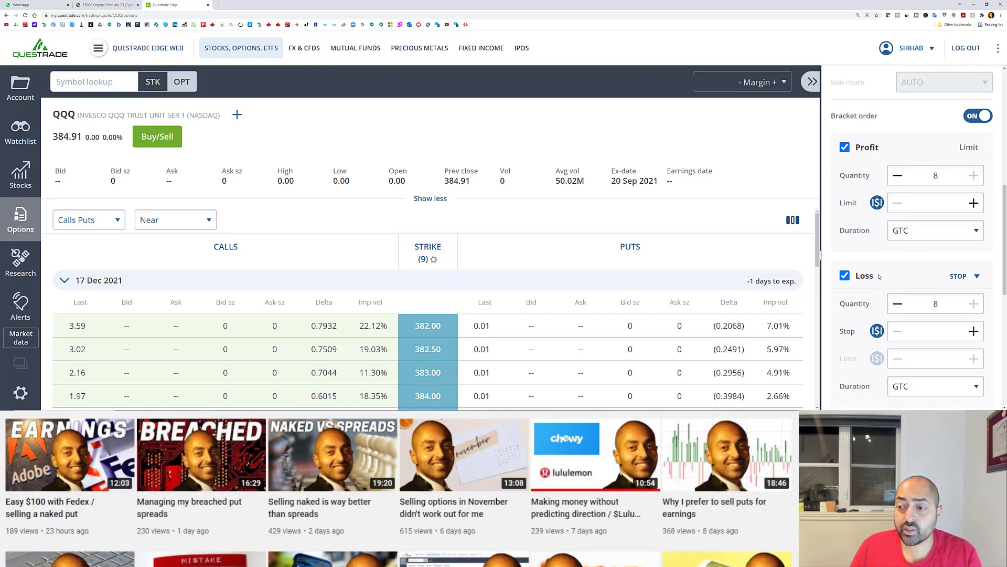
click(977, 276)
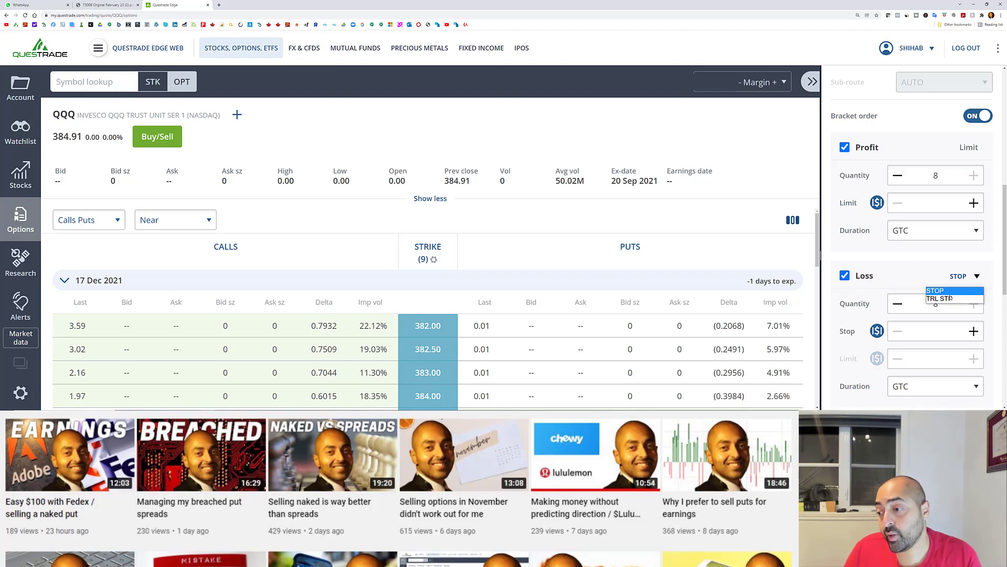
click(947, 264)
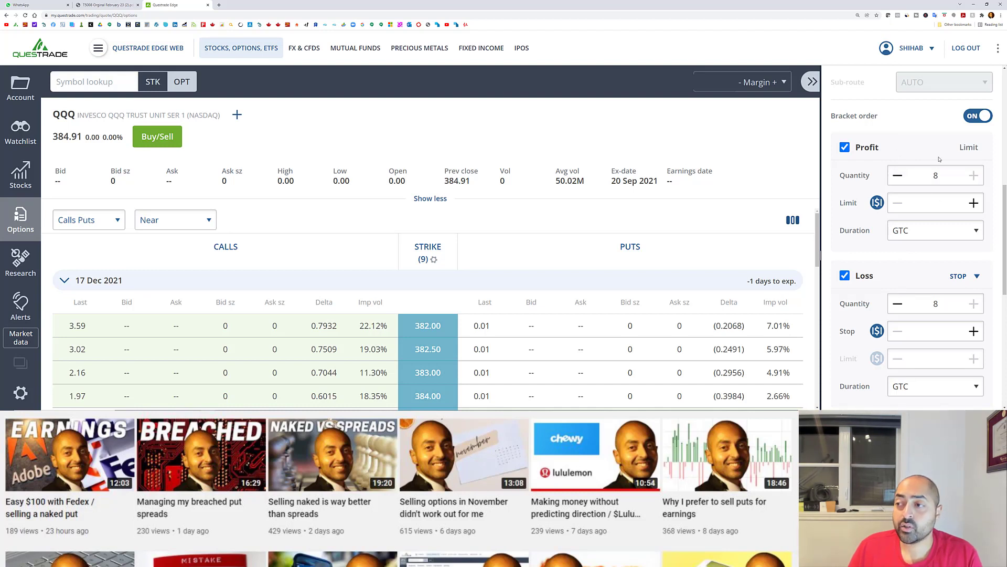
- Set the bracket's profit limit to 0.10 and its loss stop to 1.5
click(938, 208)
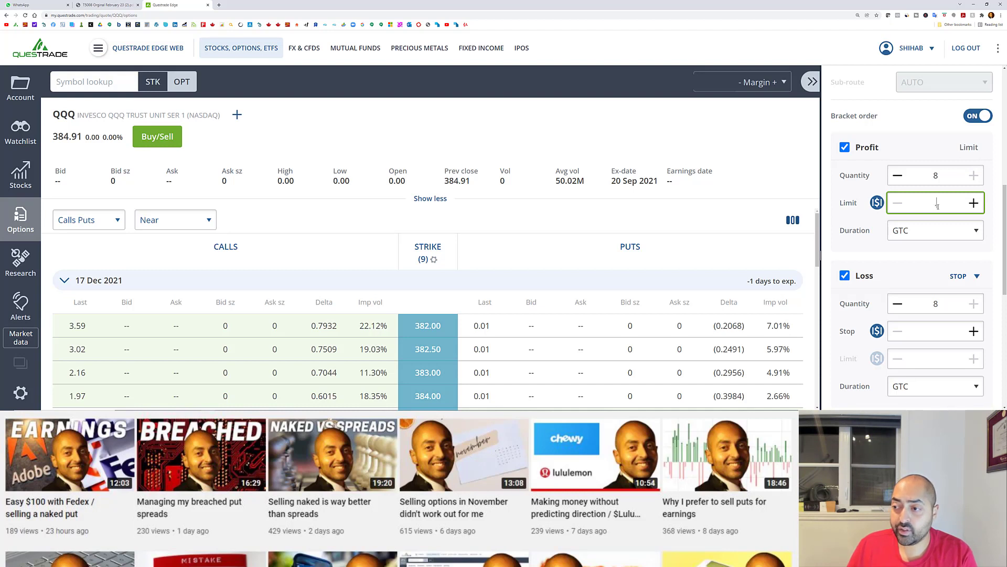
text(.1)
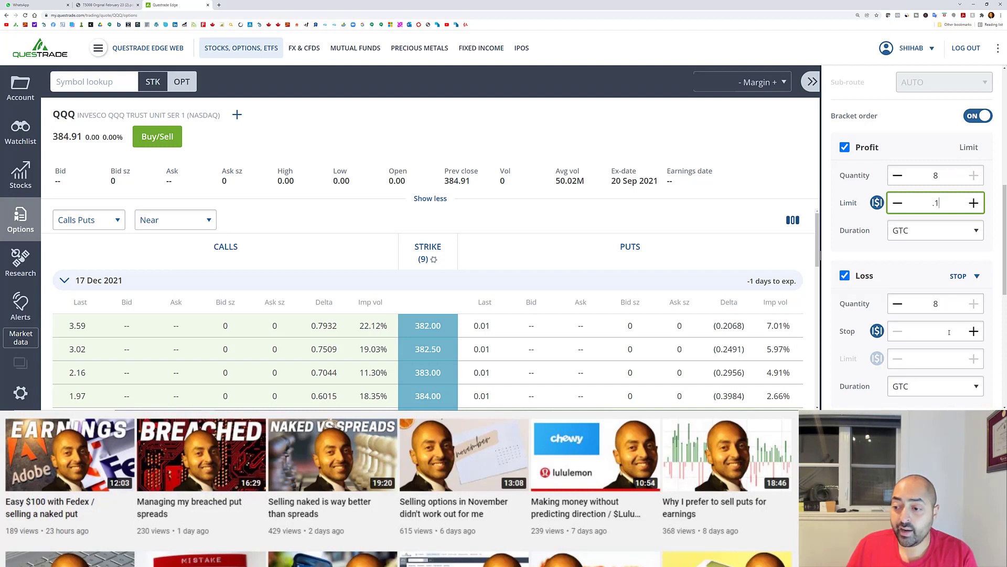
click(948, 332)
text(1.5)
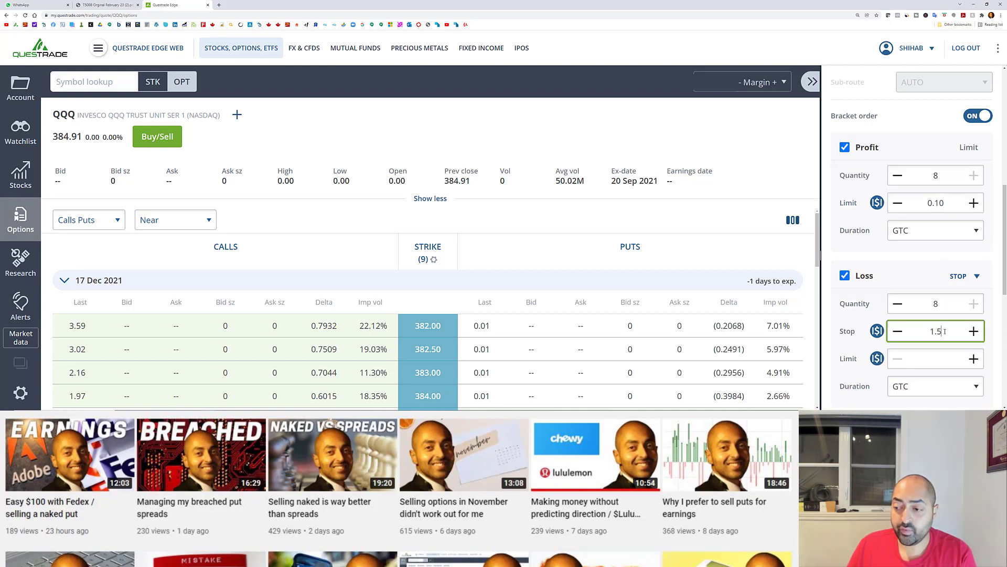
- Review the entry order's limit price and duration against the bracket's profit and loss exit settings
drag(1005, 254, 1005, 204)
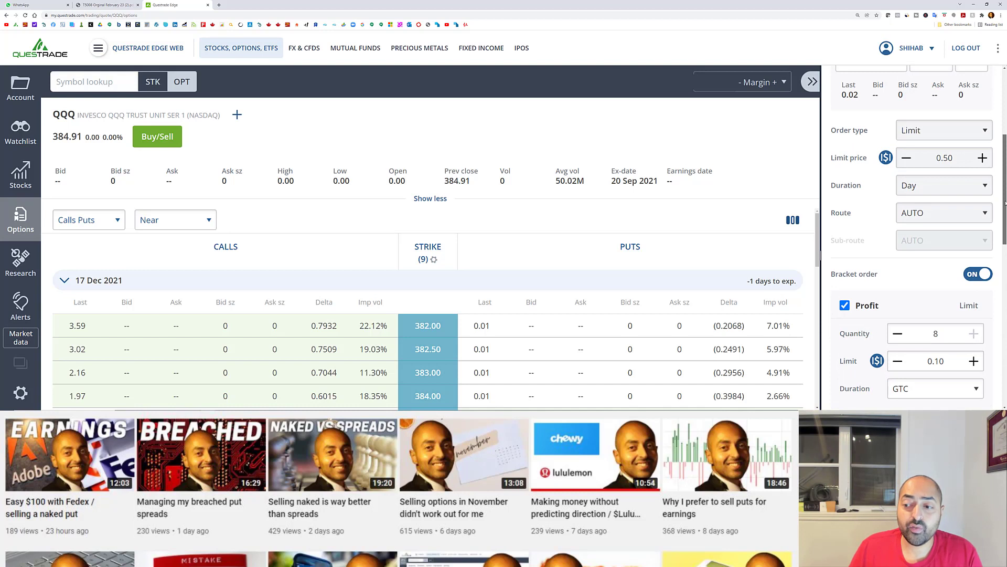
drag(1005, 202, 1004, 245)
text(1.5)
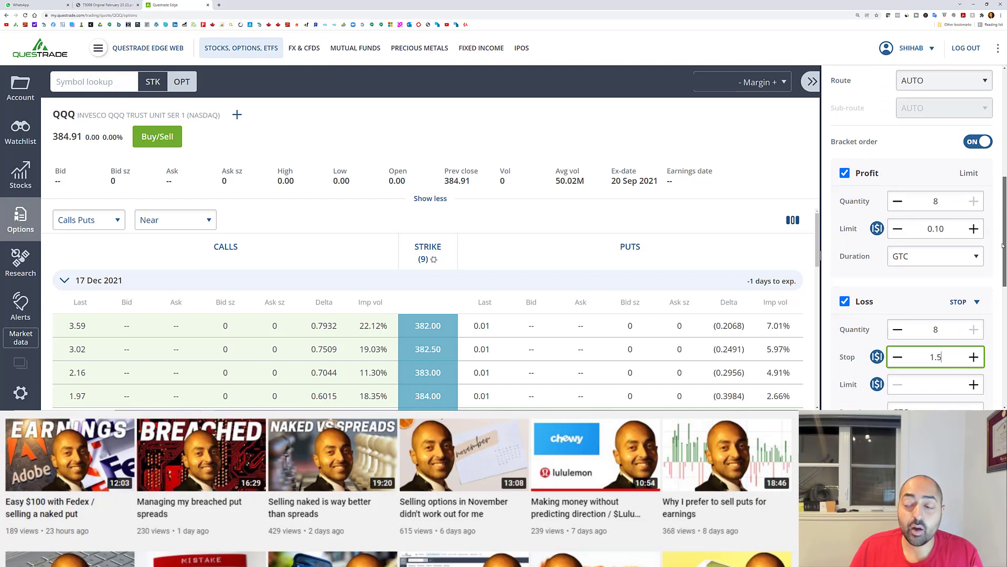
drag(1003, 246, 1003, 247)
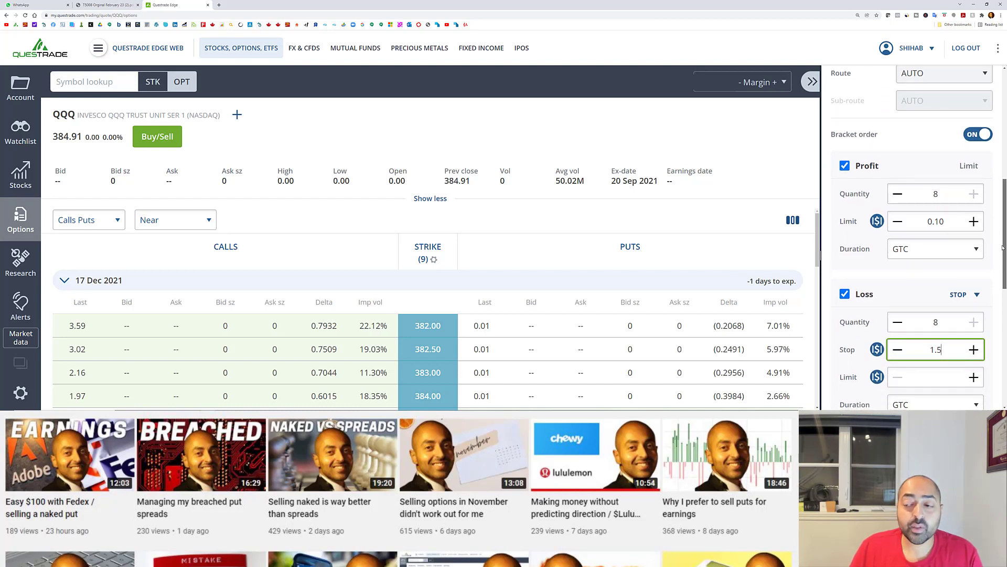
scroll(937, 164, up, 2)
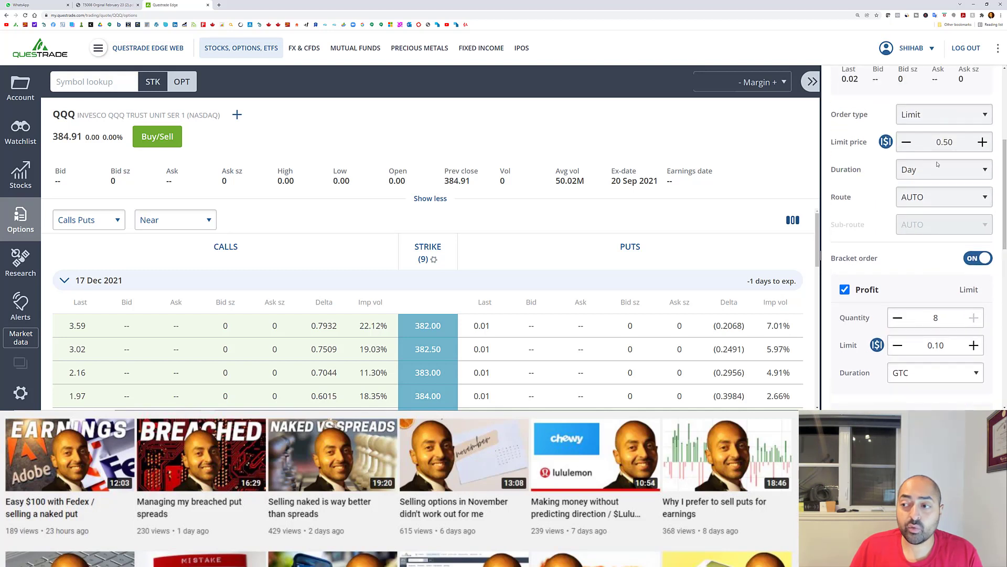
drag(1003, 184, 1004, 195)
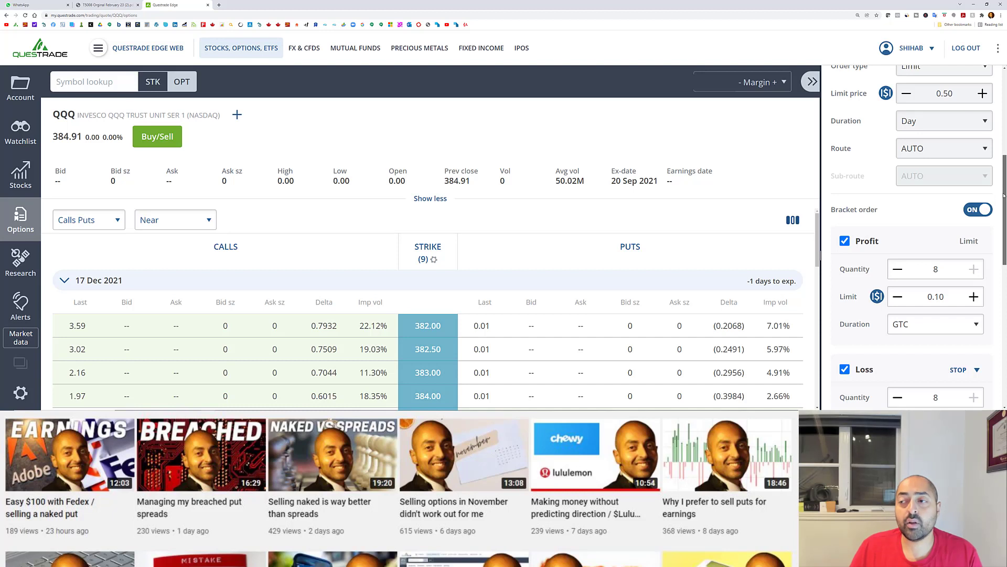
drag(1003, 195, 1003, 222)
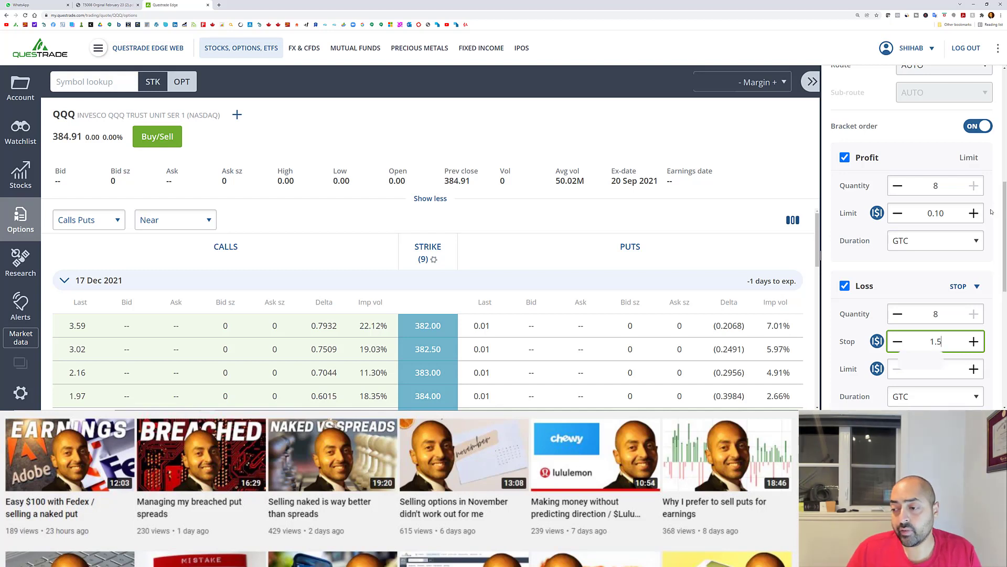
- Try to submit the 8-contract bracket as a sell order, accepting the bracket order notice and closing the order confirmation
scroll(985, 367, down, 3)
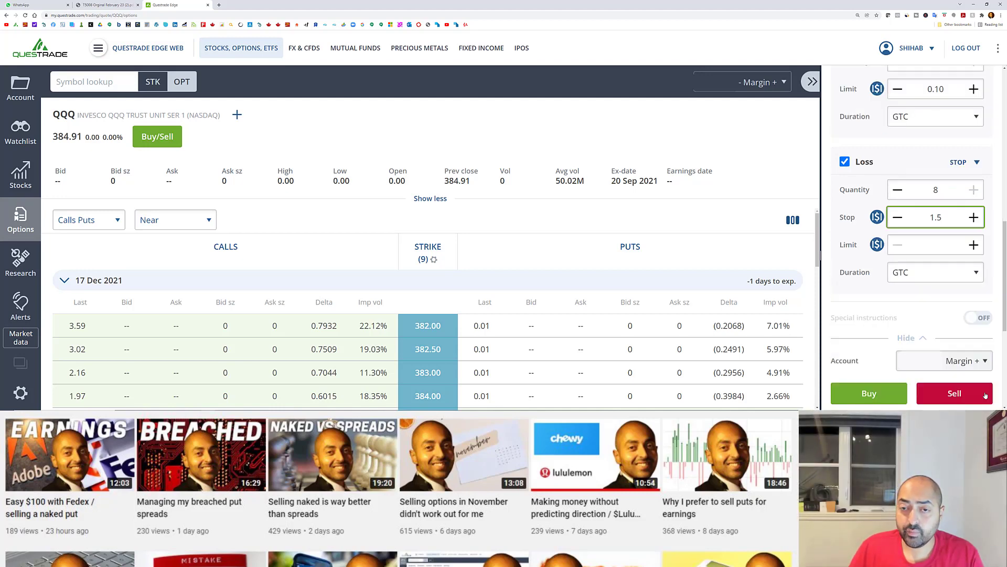
click(984, 394)
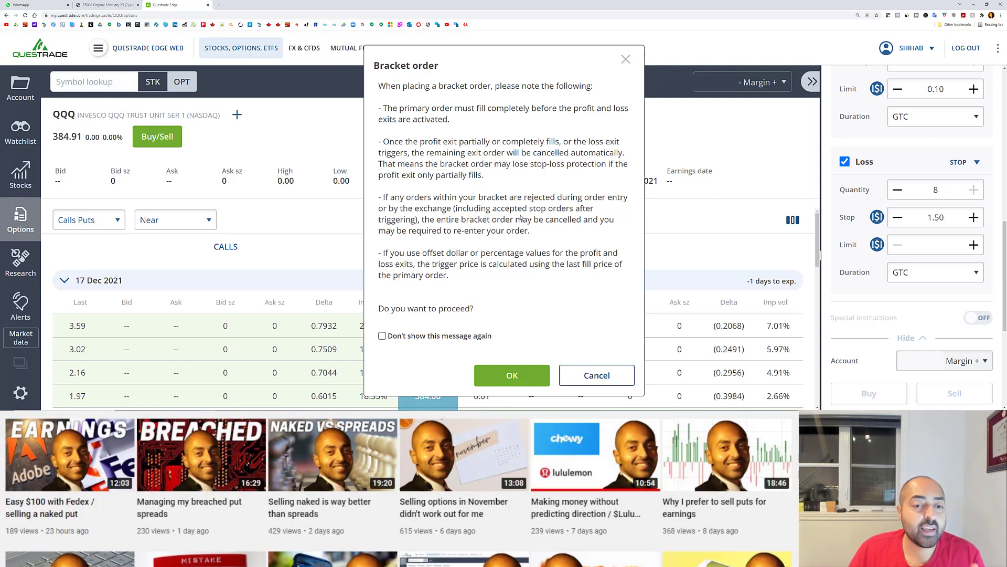
click(525, 375)
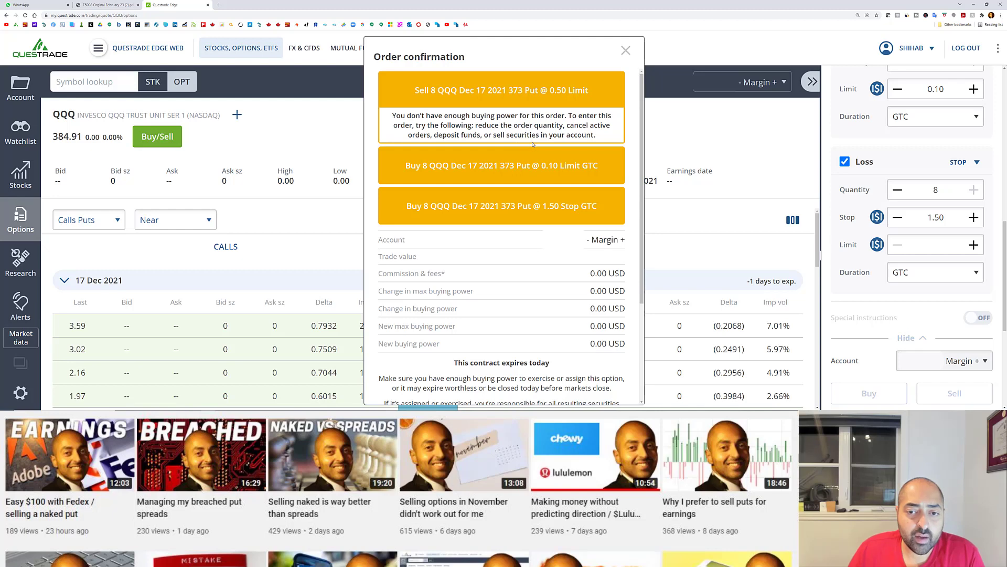
click(626, 51)
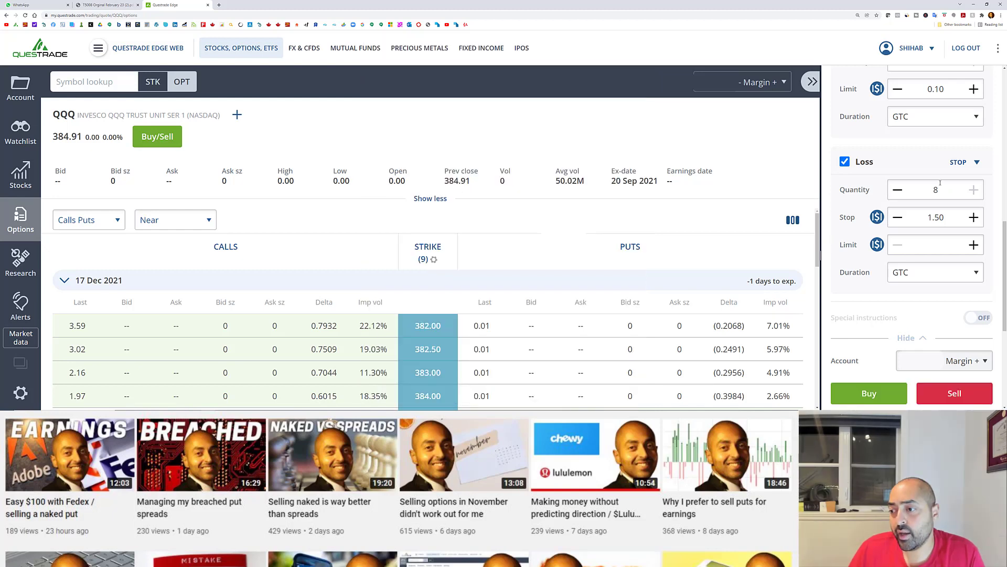
- Set the order quantity to 1 contract
scroll(942, 185, up, 5)
scroll(942, 184, up, 3)
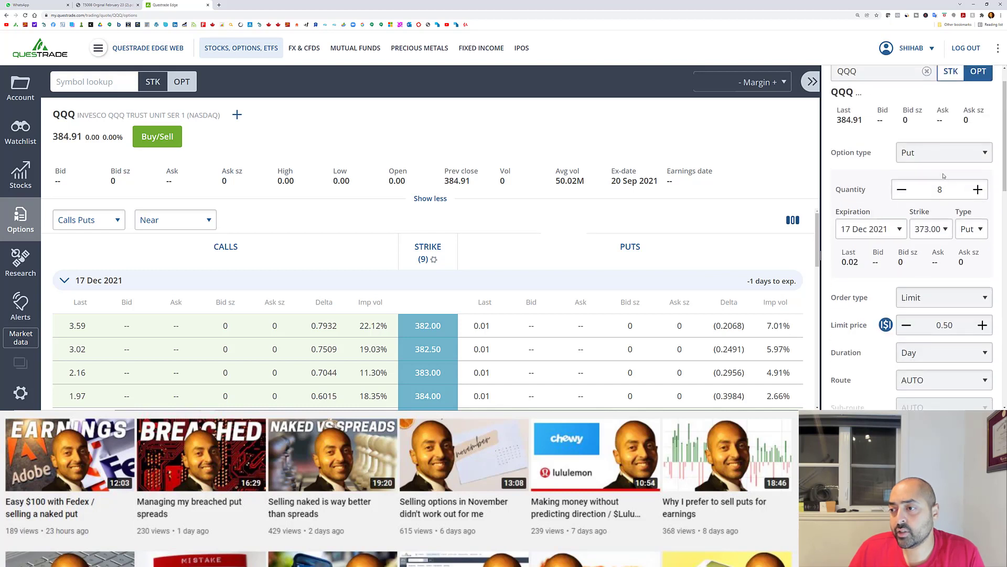
double_click(945, 214)
text(1)
- Check the bracket settings and bring up the order confirmation for selling the one-contract put
scroll(945, 213, down, 3)
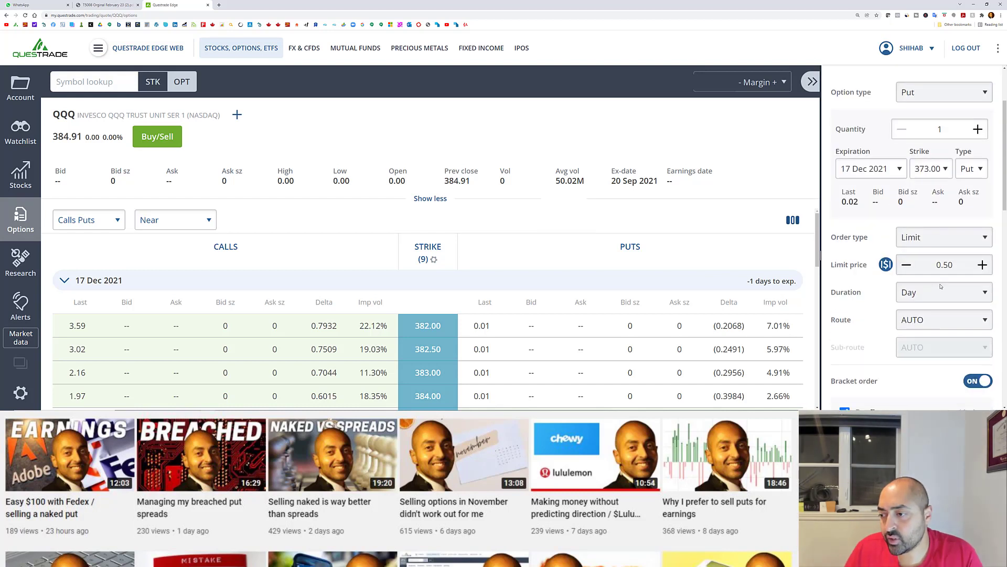
scroll(945, 212, down, 2)
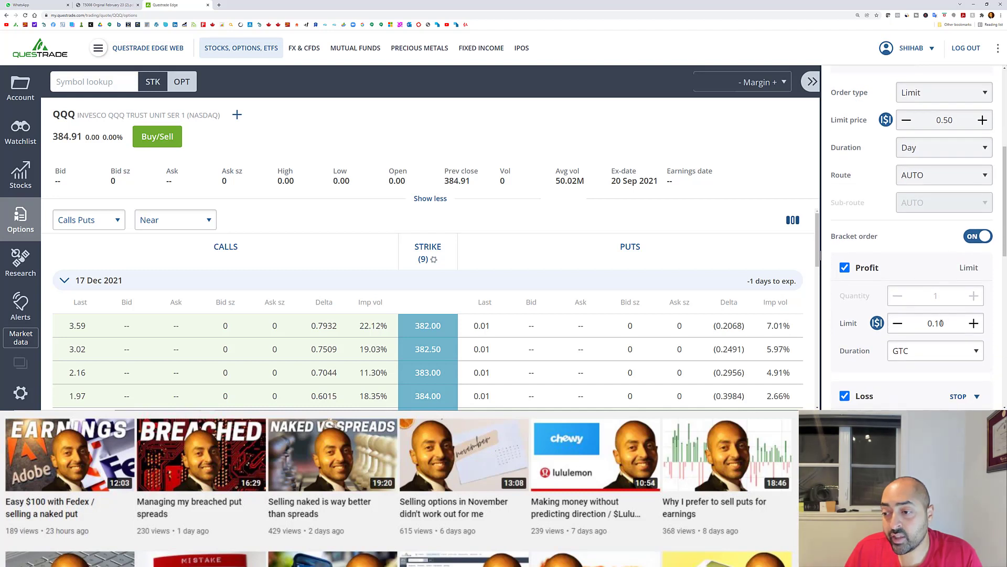
scroll(937, 324, down, 1)
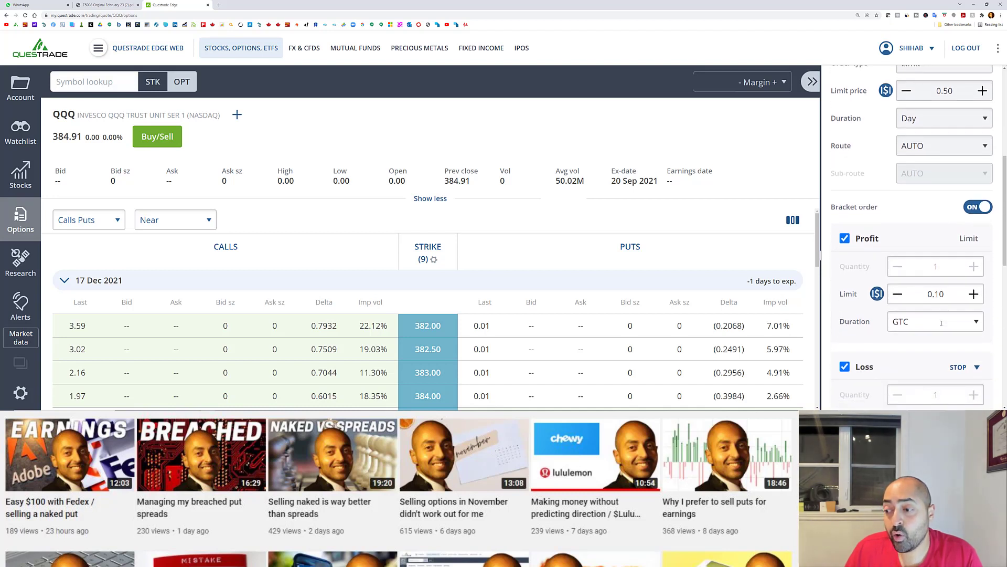
scroll(942, 323, down, 2)
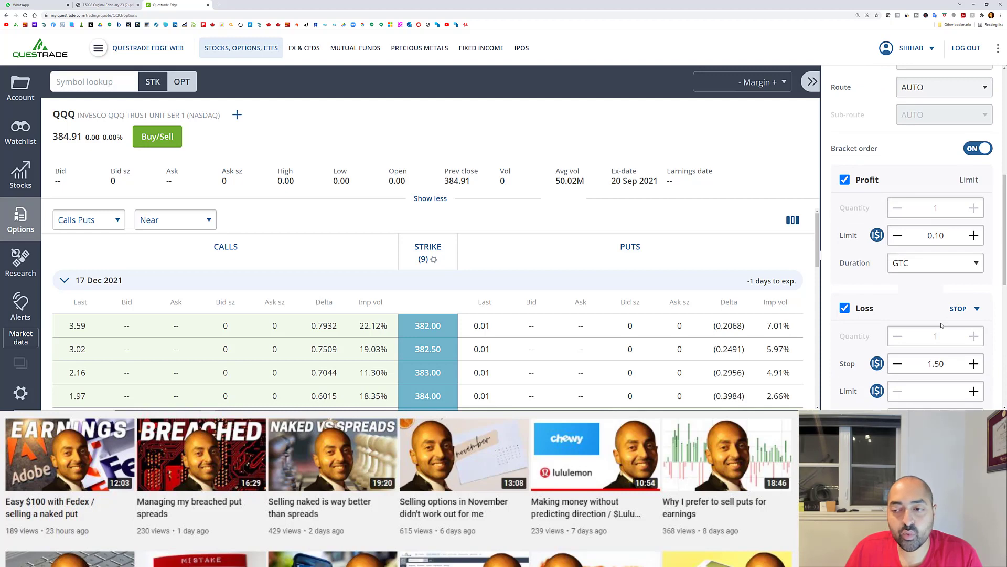
scroll(941, 325, down, 8)
click(955, 318)
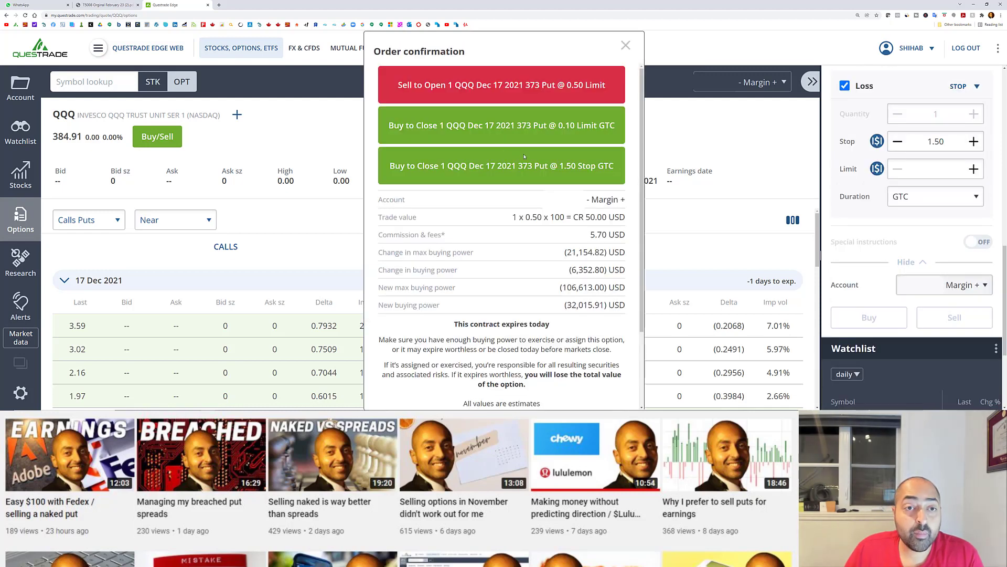
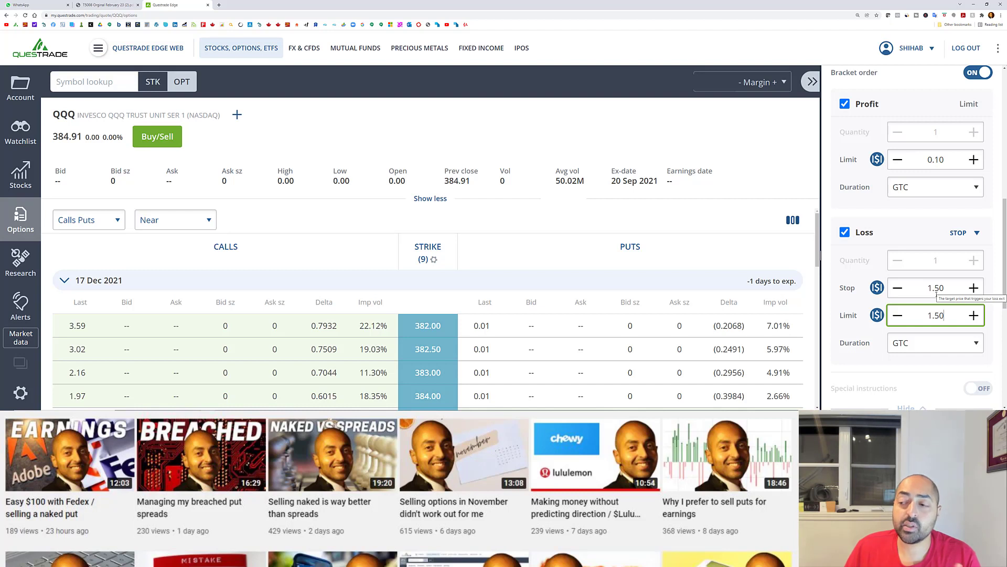
- Set the loss exit's limit to 1.70 and its stop to 1.30
drag(944, 315, 926, 315)
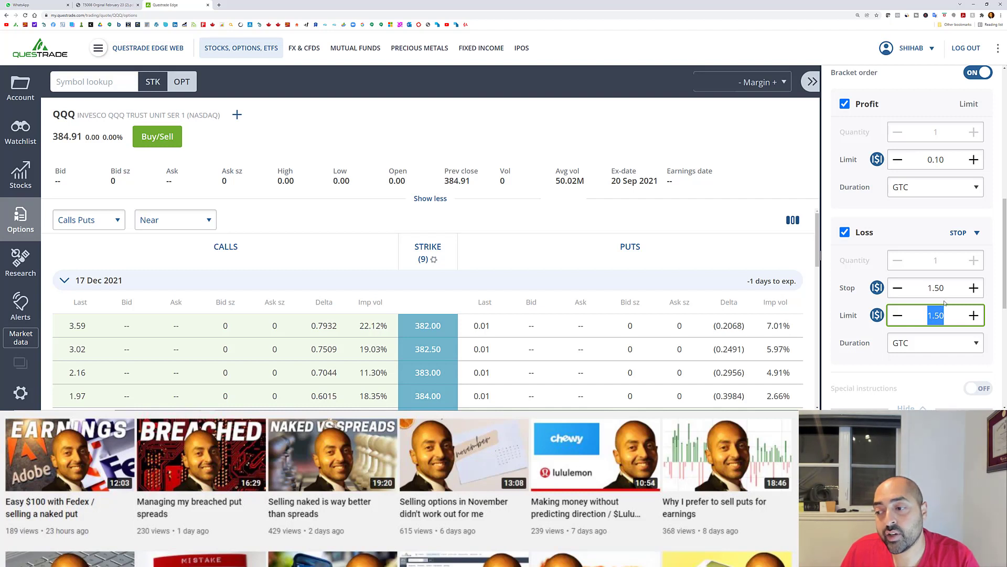
click(943, 315)
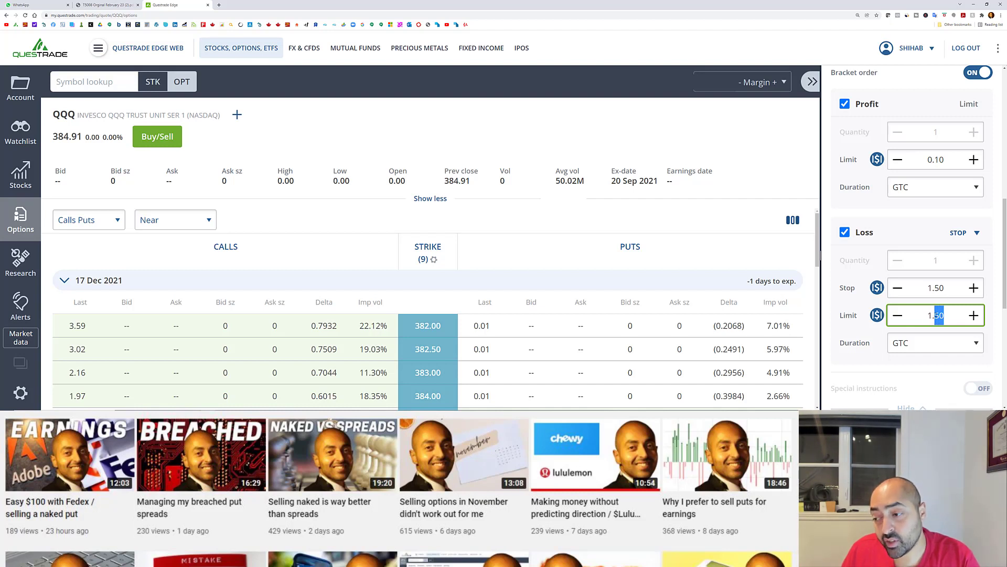
click(939, 288)
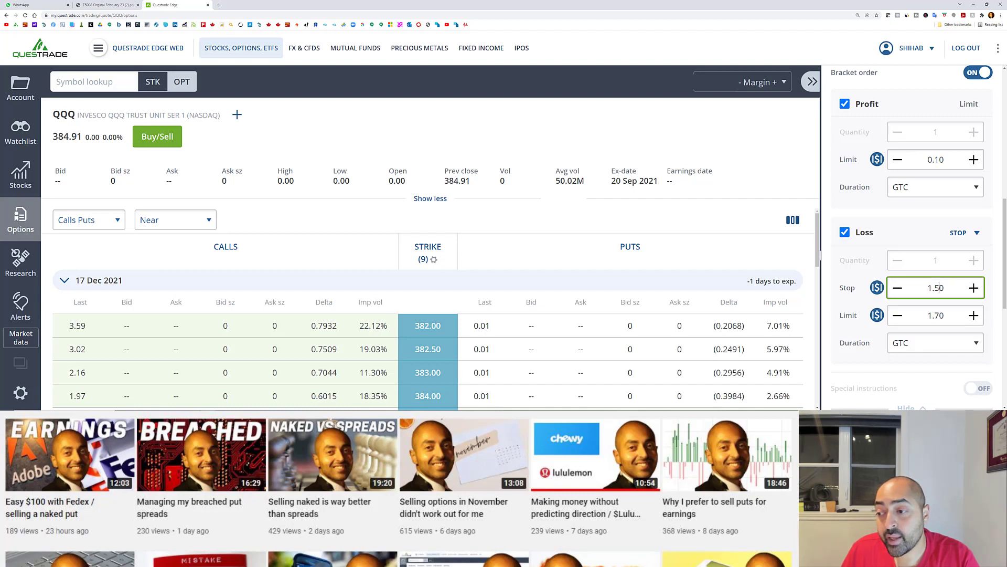
drag(939, 287, 935, 288)
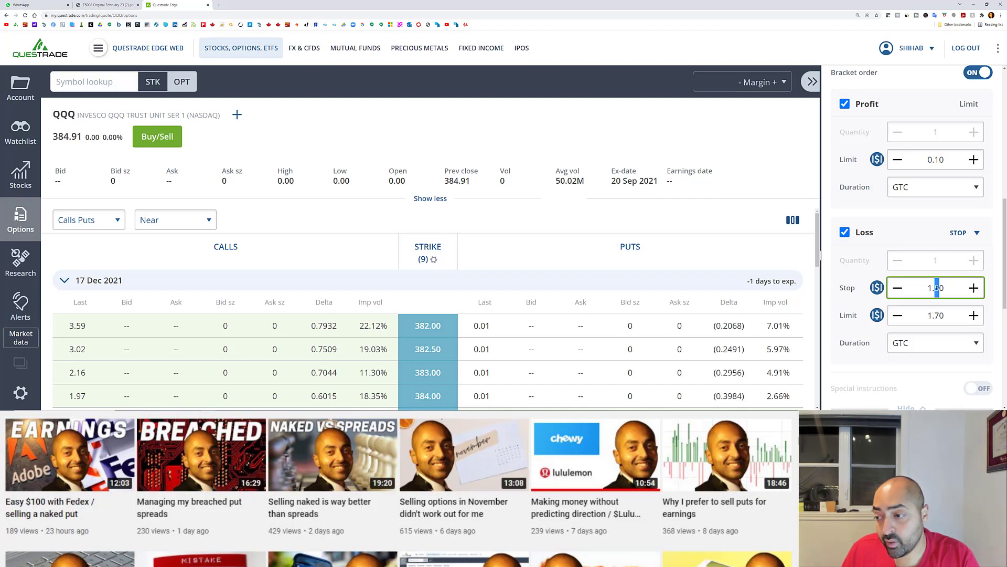
text(3)
- Set the loss exit's limit to 1.50
click(938, 316)
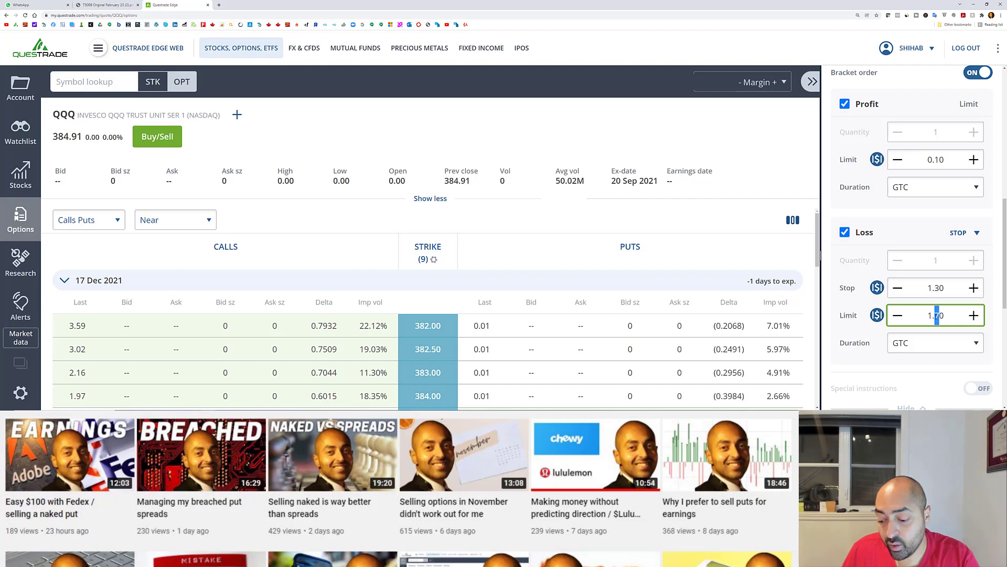
key(BackSpace)
text(5)
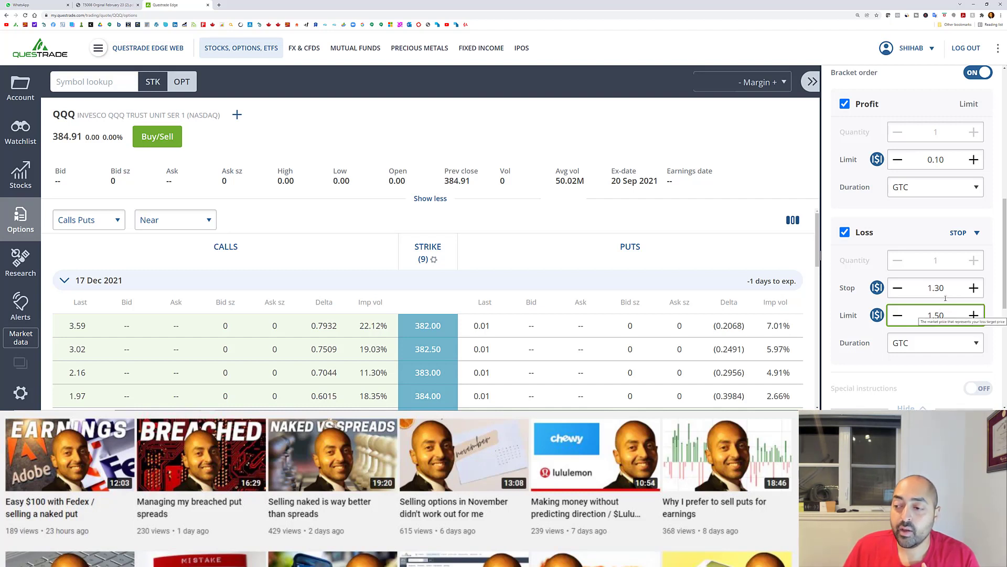
drag(944, 288, 924, 287)
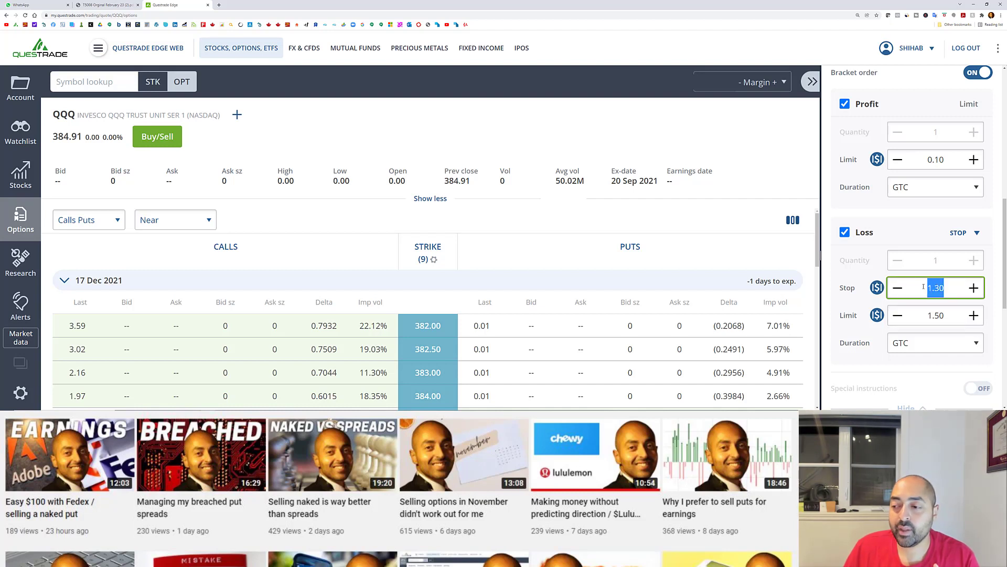
click(951, 292)
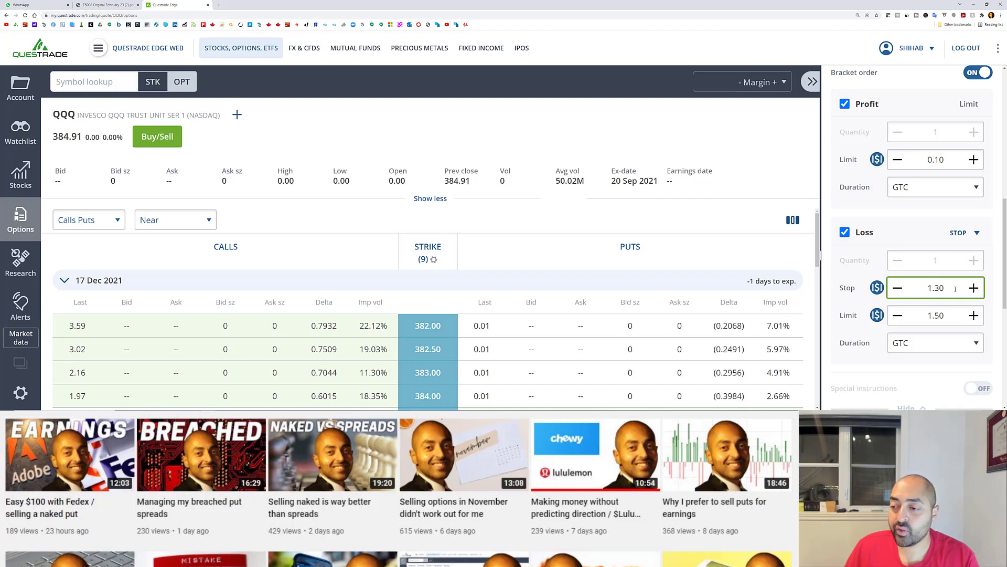
double_click(955, 288)
click(953, 289)
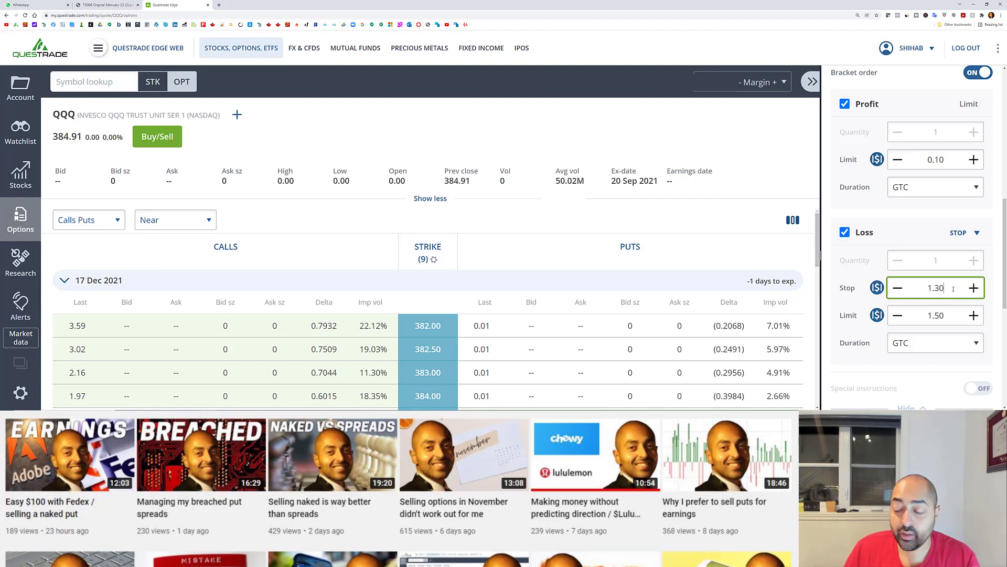
drag(947, 316, 926, 316)
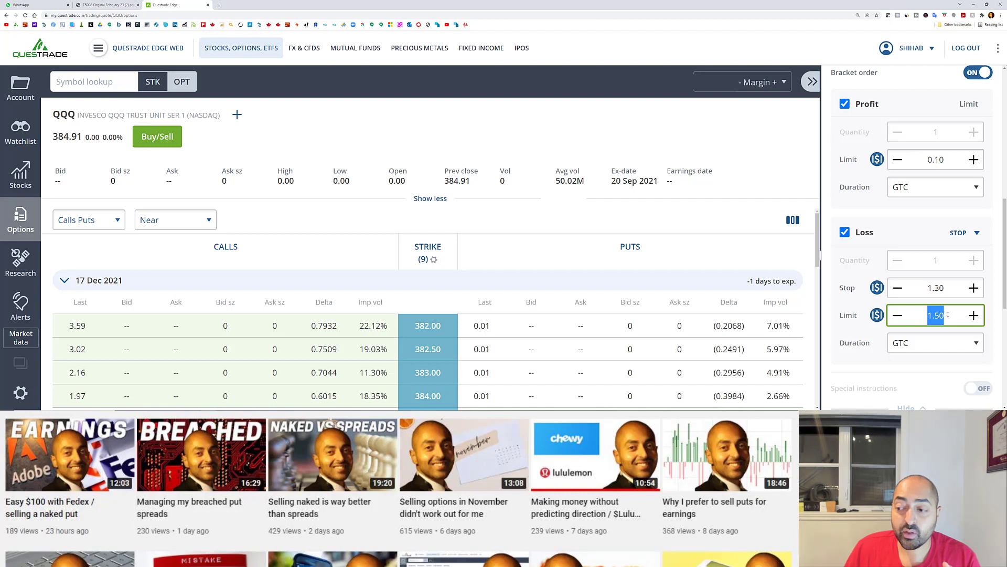
click(948, 314)
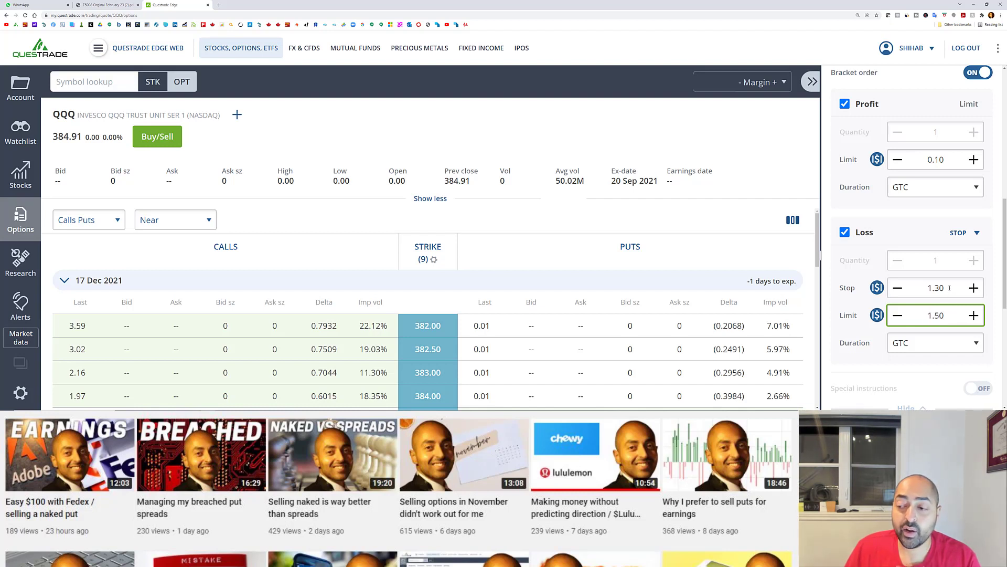
- Set the loss exit's stop to 1.5 and replace its limit with 1.70
drag(948, 287, 928, 289)
text(1.5)
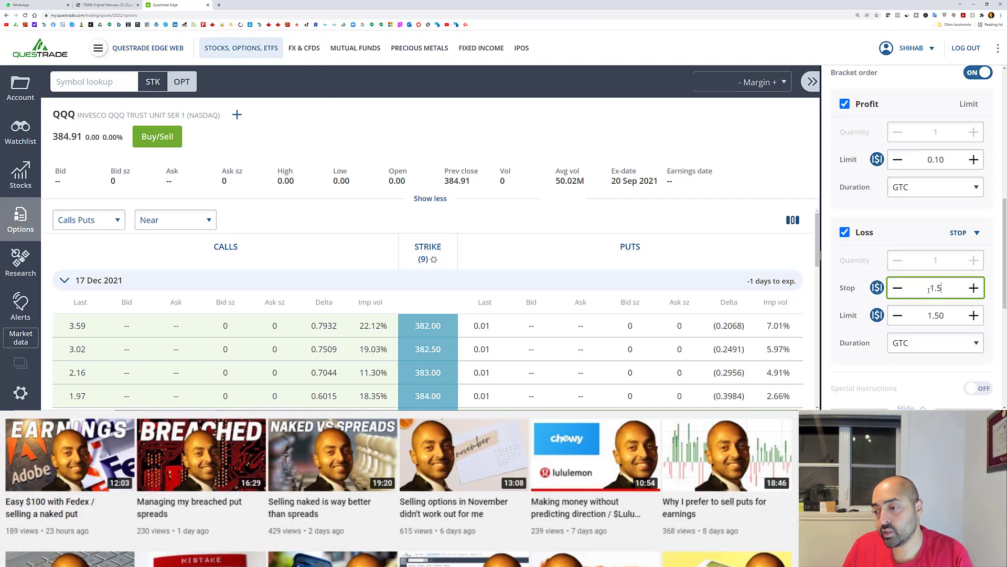
drag(949, 316, 932, 316)
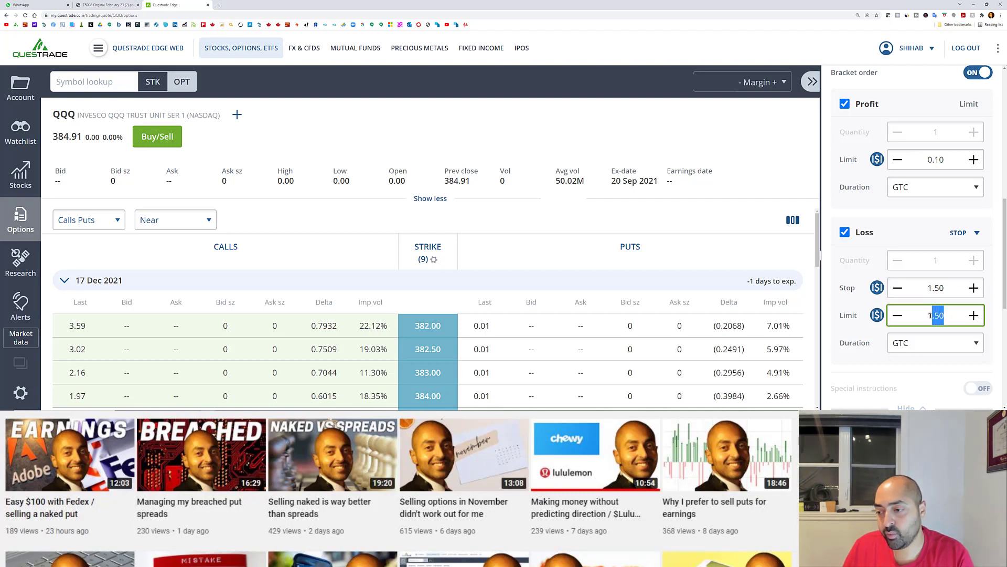
key(BackSpace)
key(BackSpace)
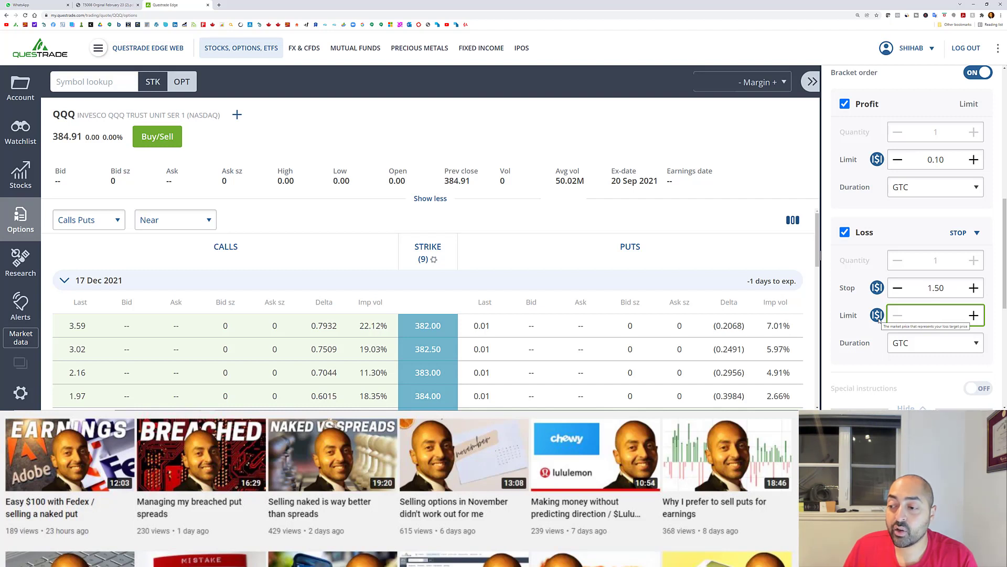
click(954, 316)
text(1.70)
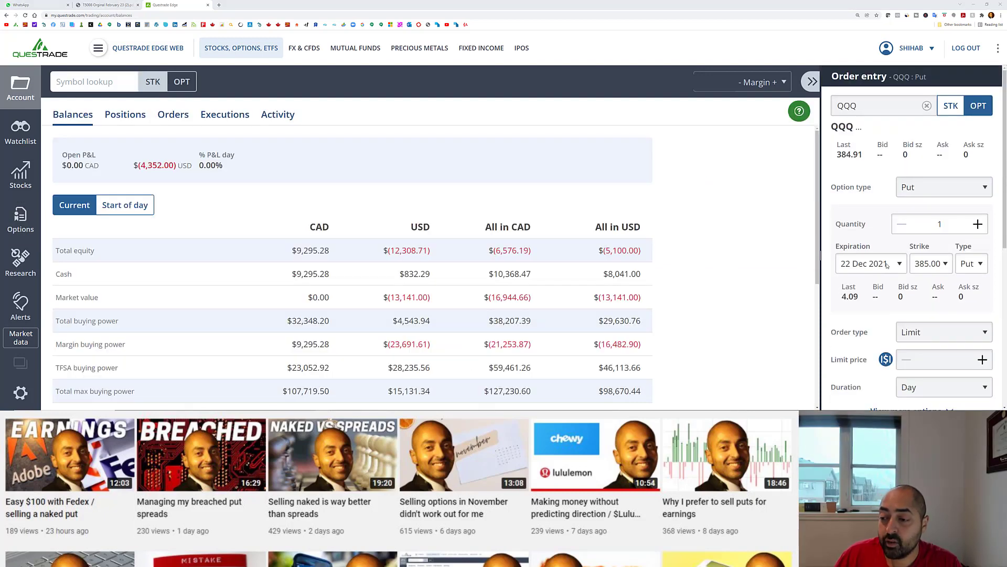
- Choose the 20 Dec 2021 expiration and the 372.00 strike for the QQQ put
click(886, 265)
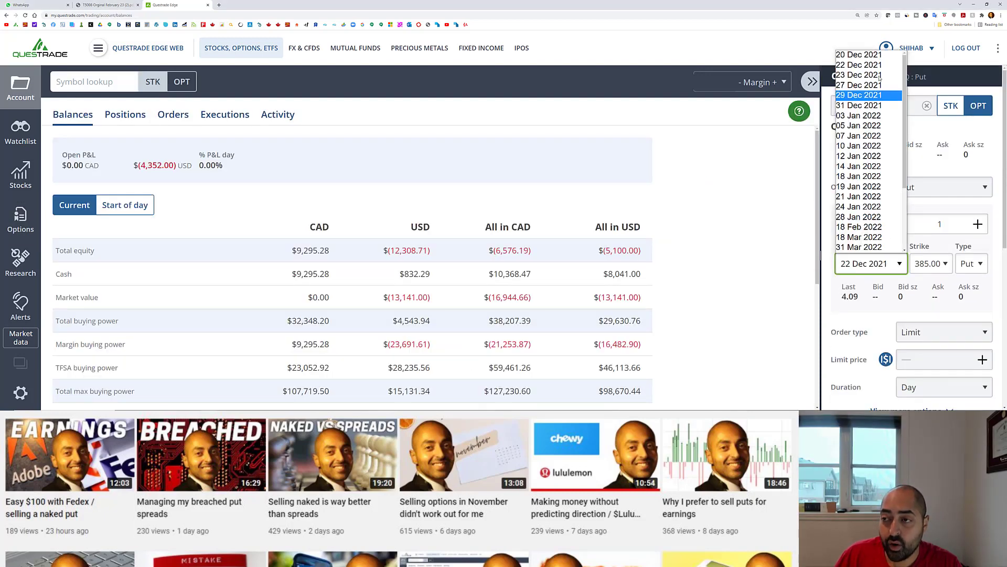
click(869, 55)
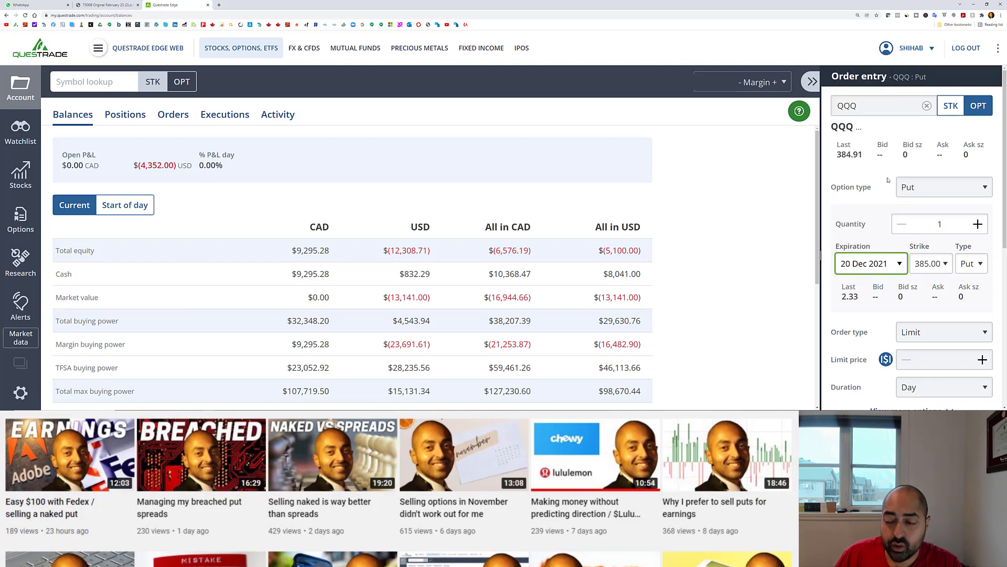
click(933, 268)
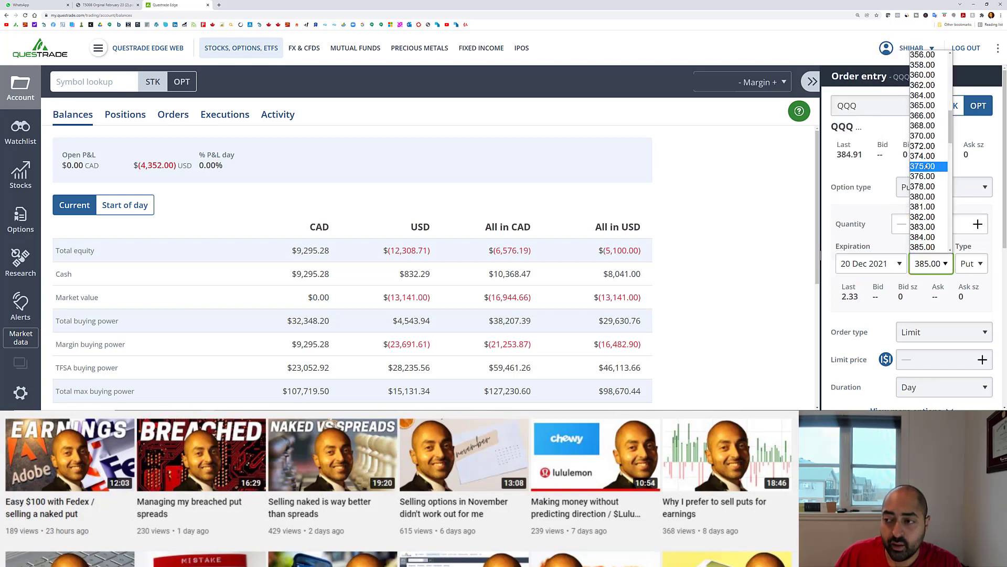
click(927, 146)
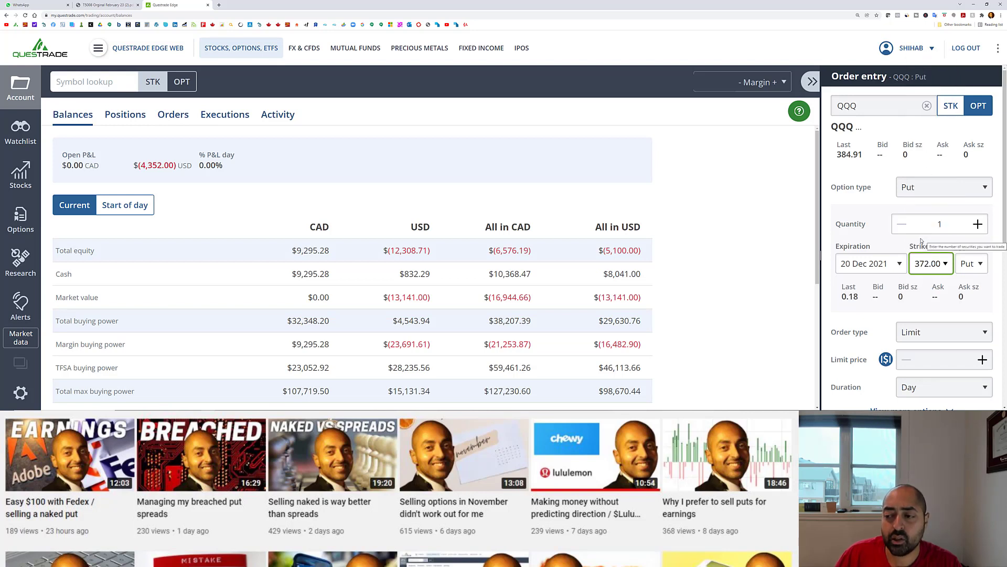
- Set the put order's limit price to 0.49
click(931, 355)
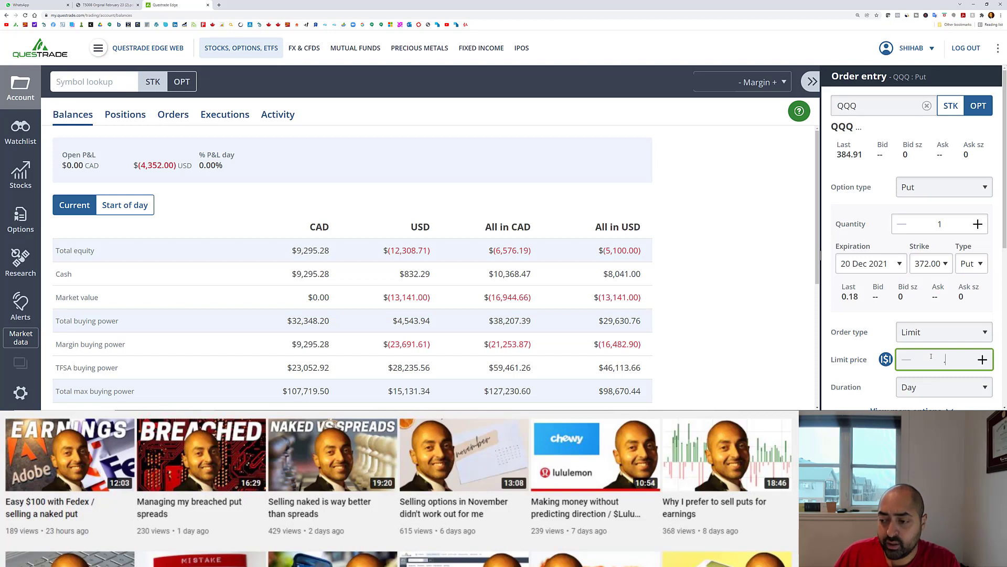
text(.5)
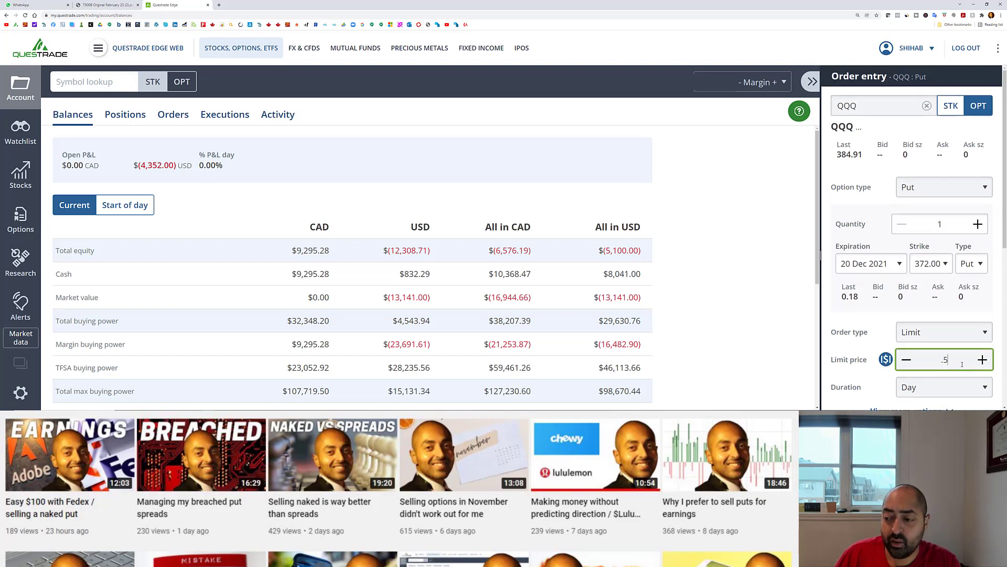
scroll(962, 364, down, 2)
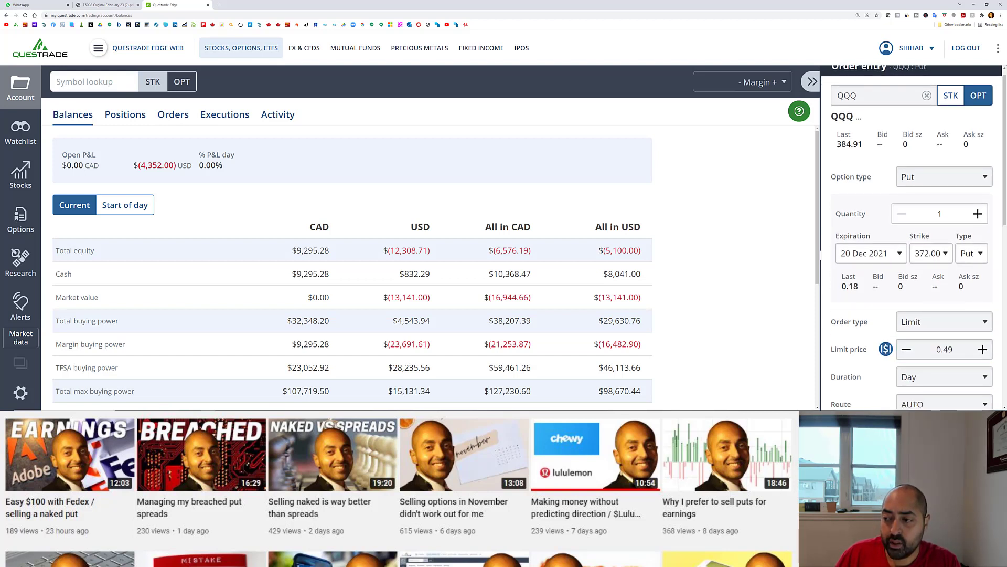
- Set the bracket's profit exit limit to 0.10
scroll(1006, 196, down, 3)
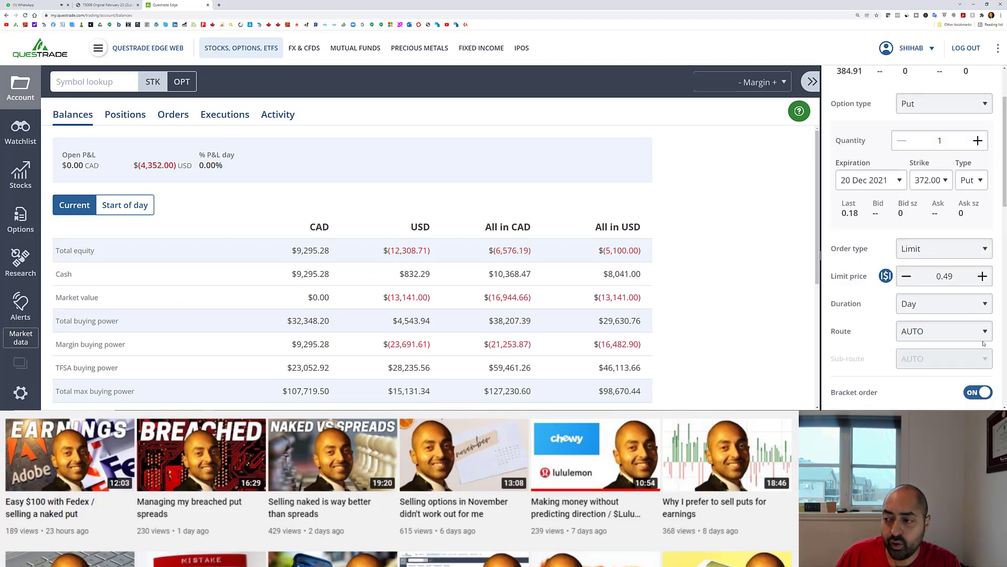
scroll(912, 125, down, 5)
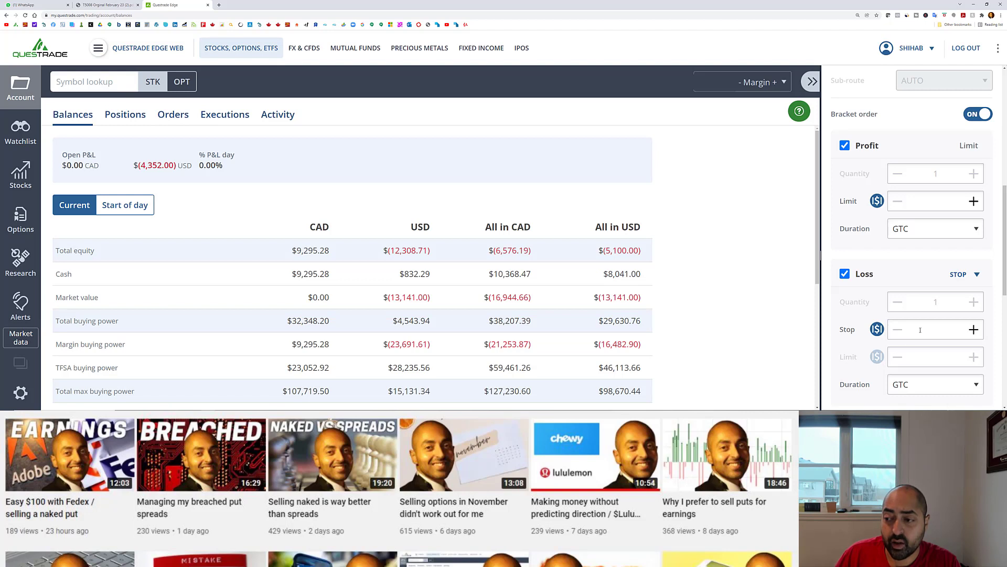
click(924, 200)
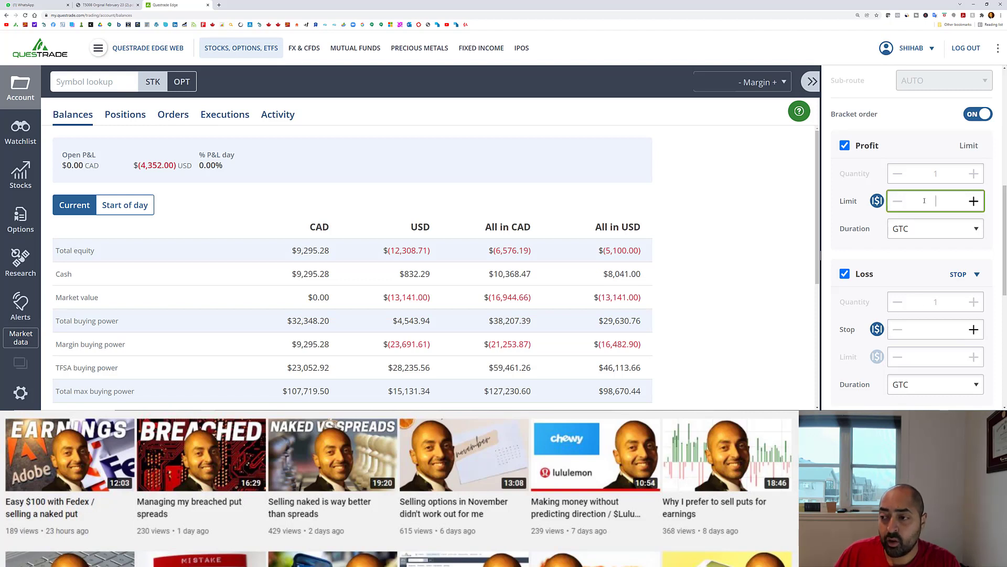
text(.1)
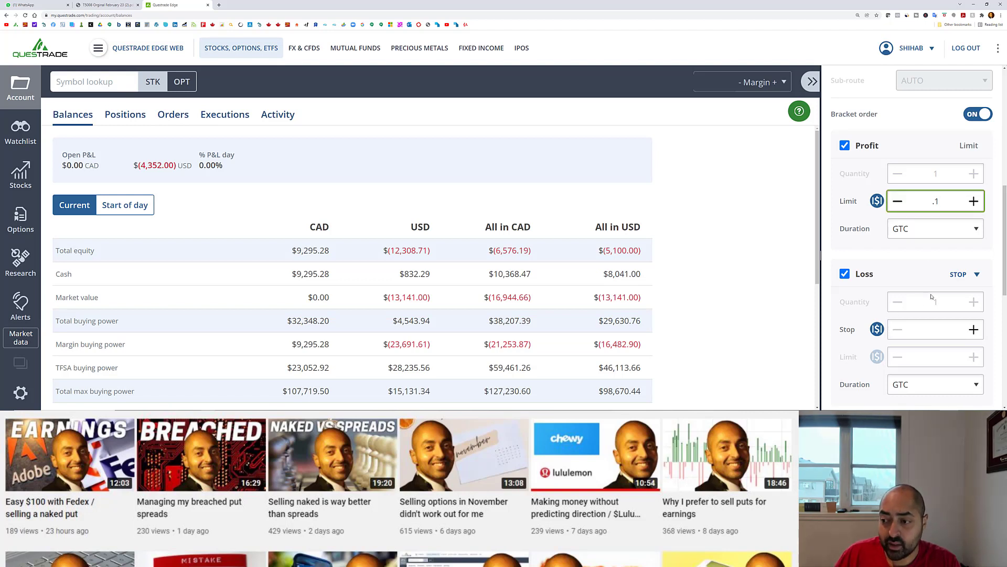
- Set the loss exit's stop to 1.50 and its limit to 1.70
click(930, 331)
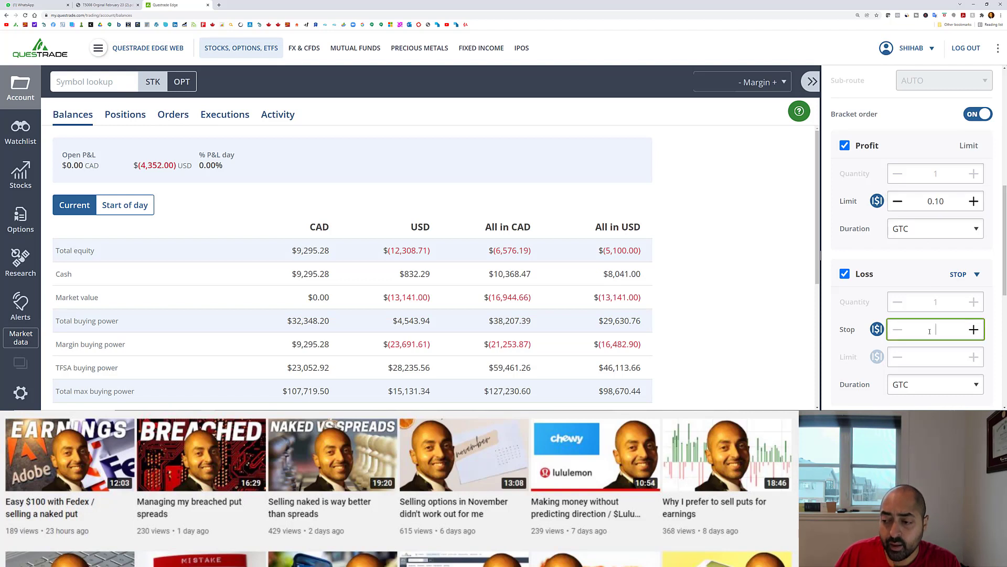
text(1.5)
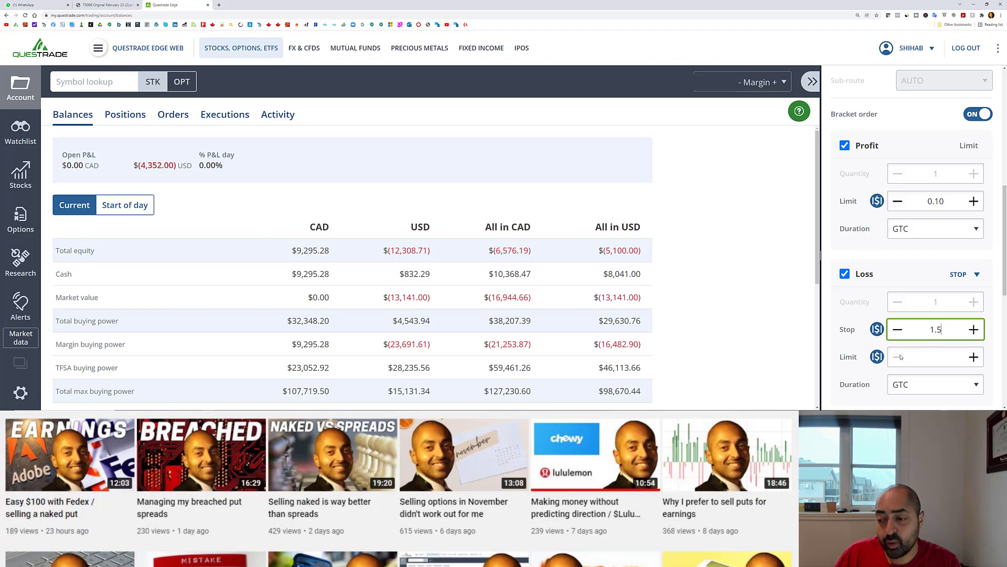
click(926, 359)
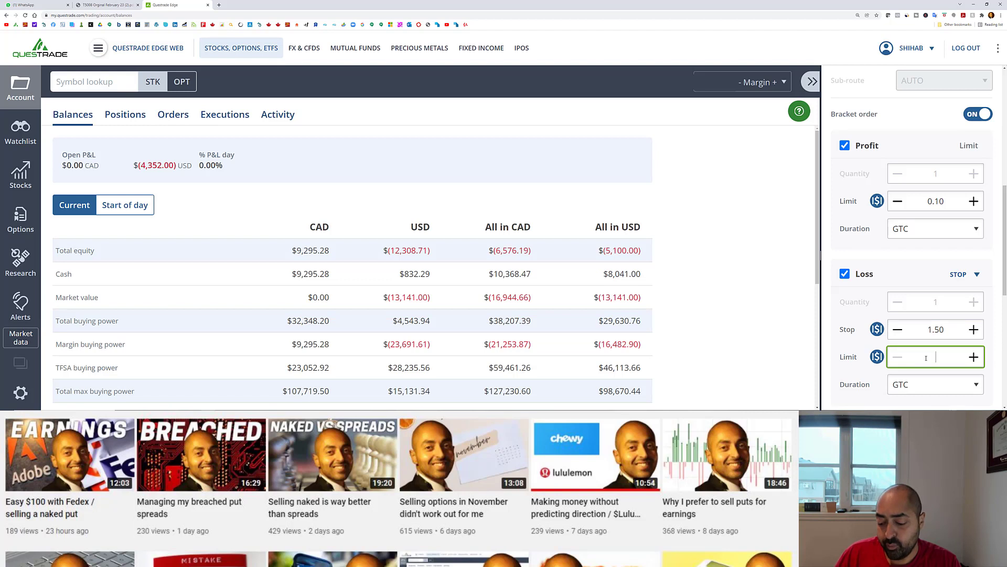
text(1.7)
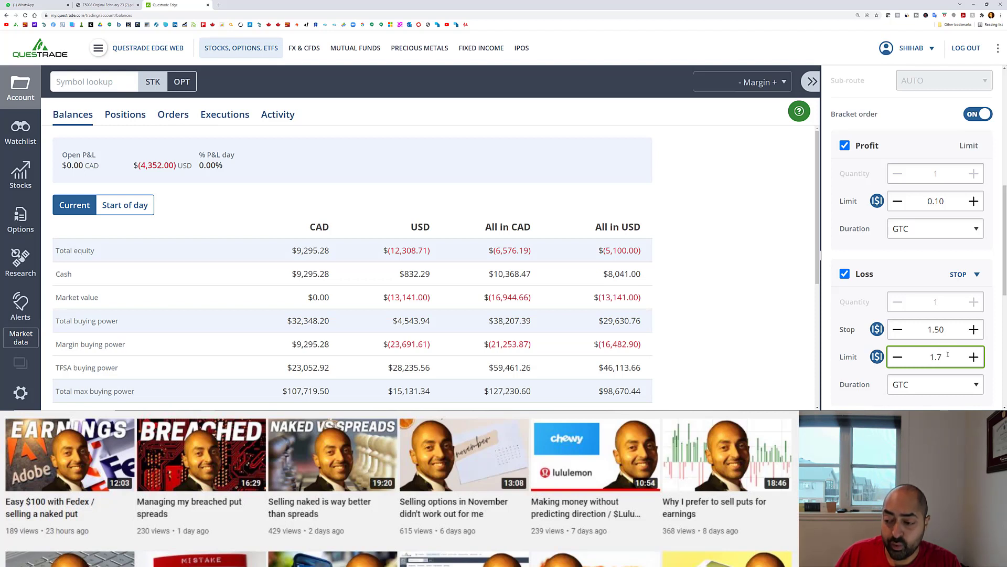
key(BackSpace)
key(BackSpace)
key(BackSpace)
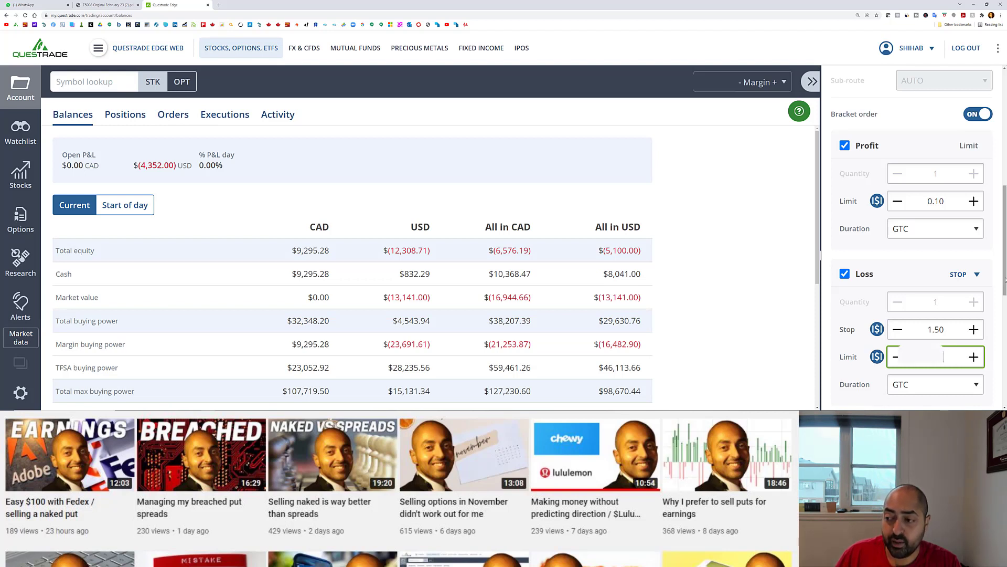
- Bring up the order confirmation for selling the QQQ put, review its bracket legs, and dismiss it without sending
scroll(1005, 280, down, 2)
click(955, 387)
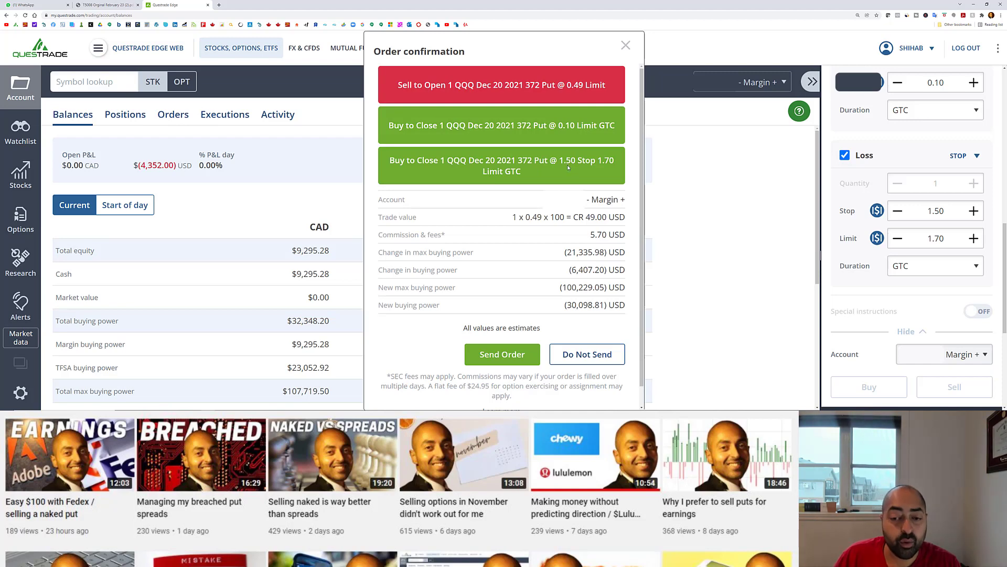
key(Escape)
- Look up the QQQ quote and bring up its option chain for the 20 Dec 2021 expiration
click(96, 83)
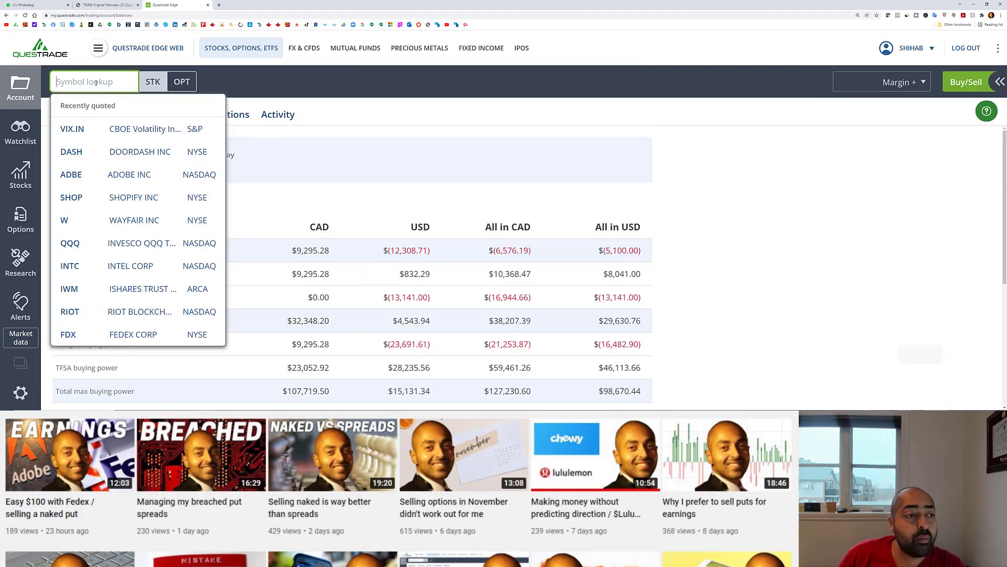
click(124, 242)
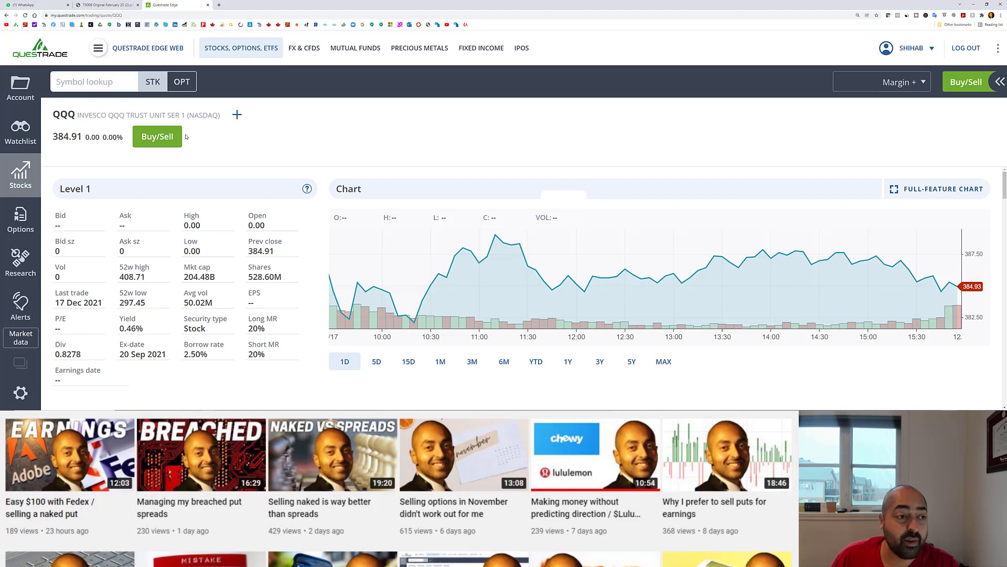
click(181, 81)
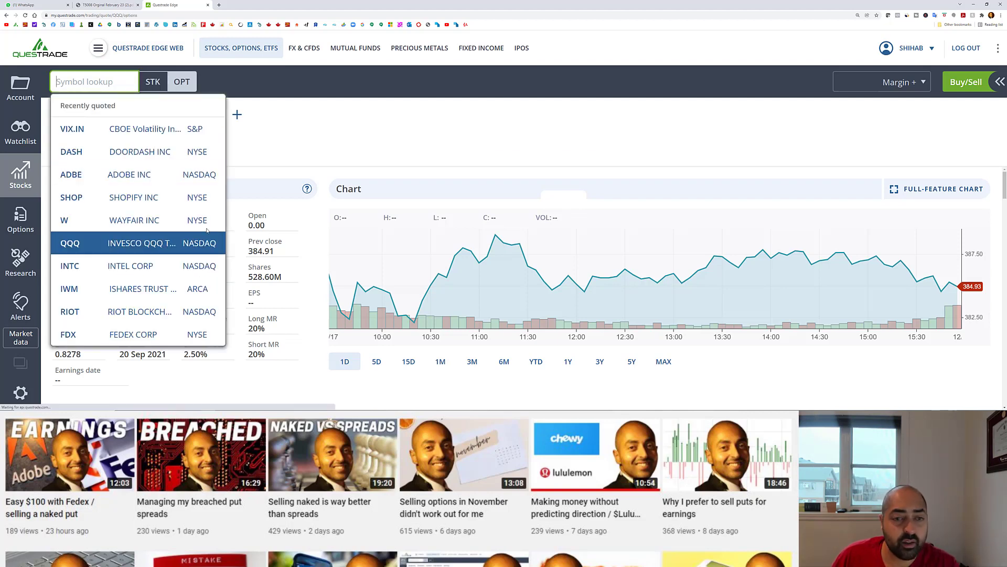
click(207, 232)
click(642, 278)
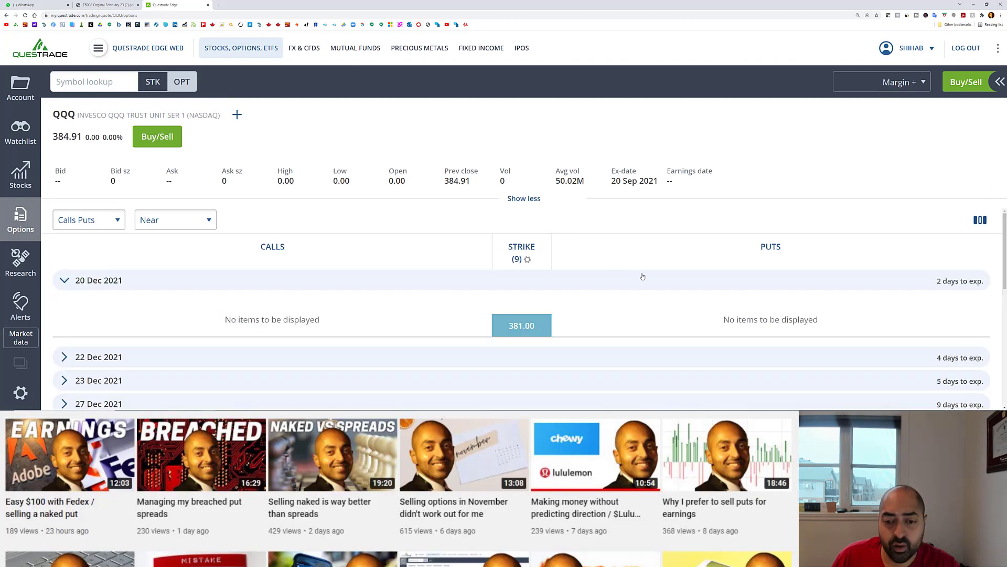
- Show vertical spreads in the option chain and start an order for the 20 Dec 2021 381/382 vertical put
click(88, 220)
click(78, 266)
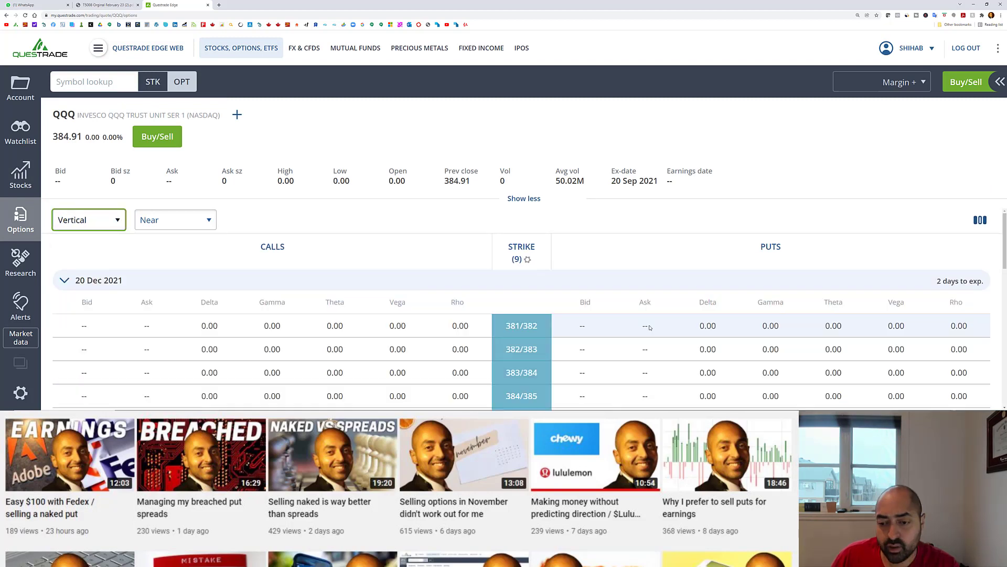
click(650, 328)
click(606, 141)
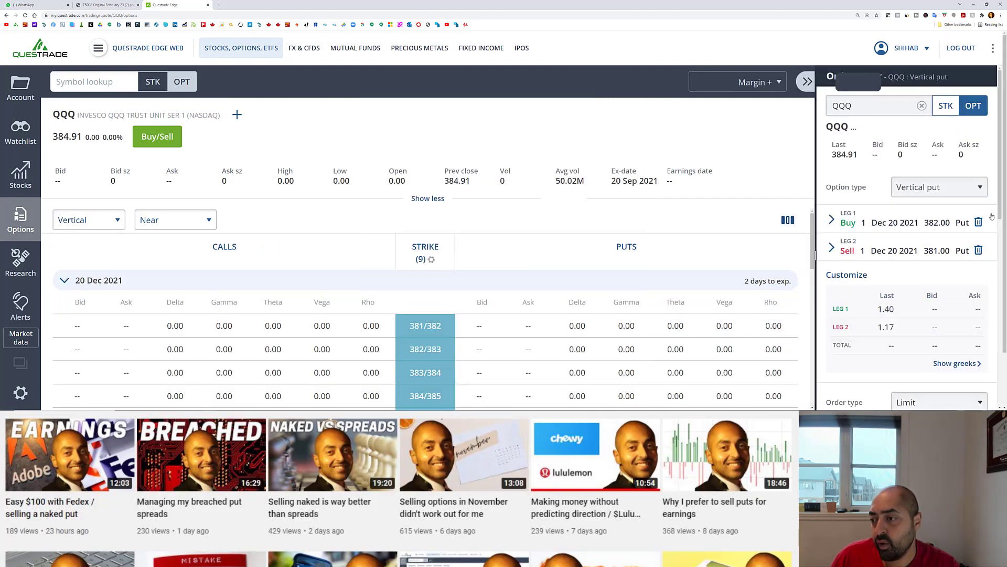
- Set the vertical put order's limit price to 1.00 and check the order settings below it
drag(1000, 209, 1001, 259)
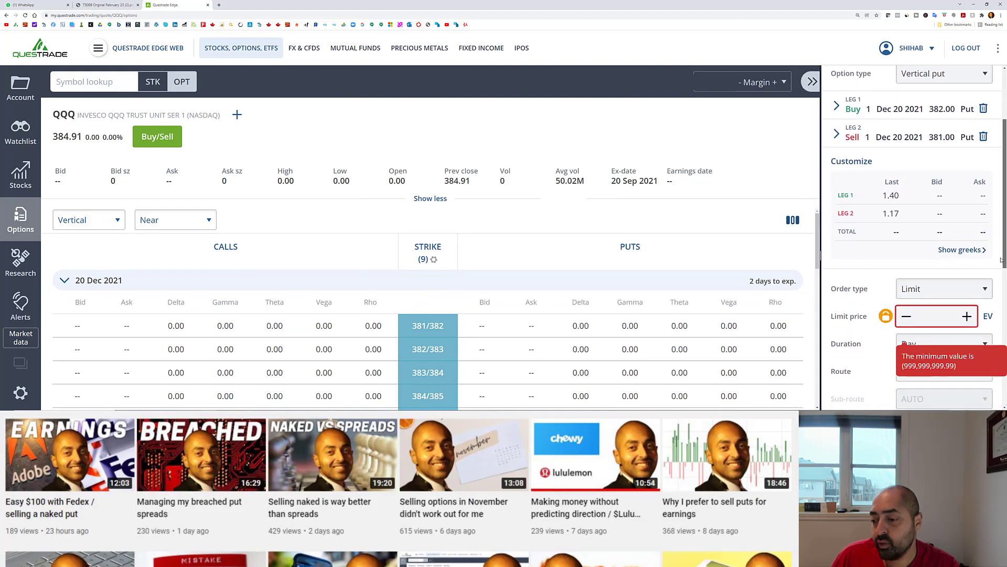
scroll(1001, 260, down, 1)
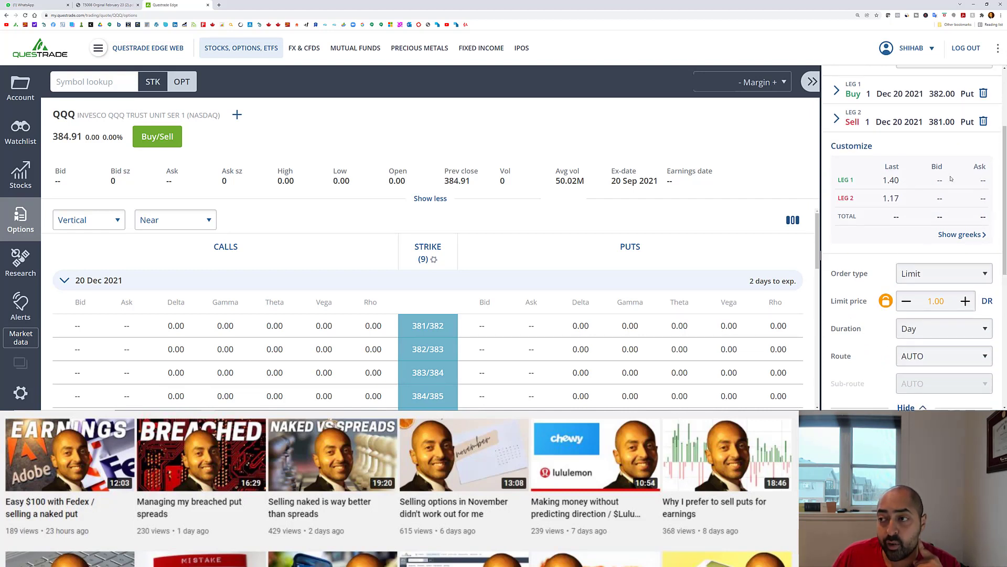
- Change the order's option type to single-leg Put and check its bracket order setting
scroll(933, 224, up, 3)
click(933, 187)
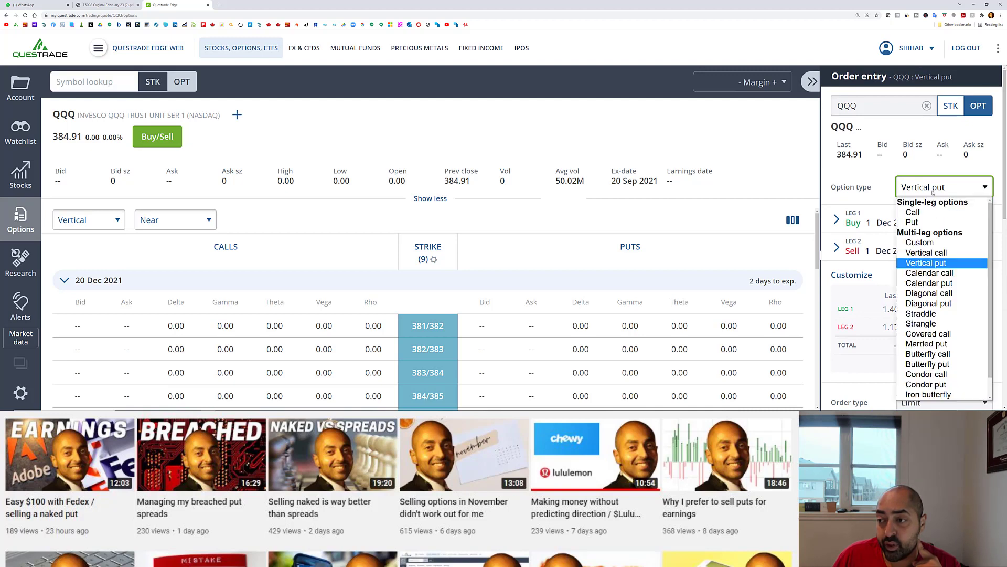
click(913, 222)
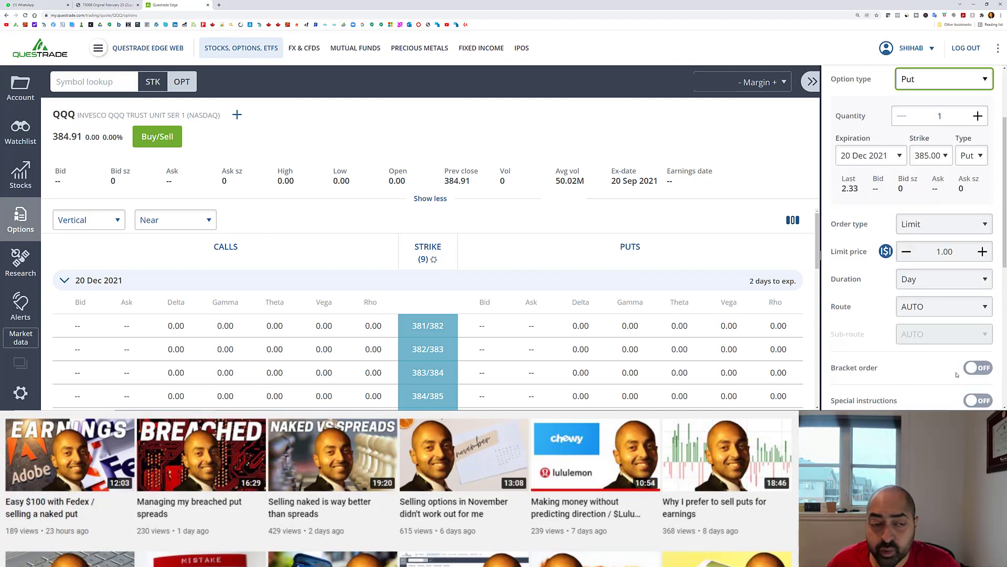
- Open the option chain's expiration filter choices
mouse_move(311, 309)
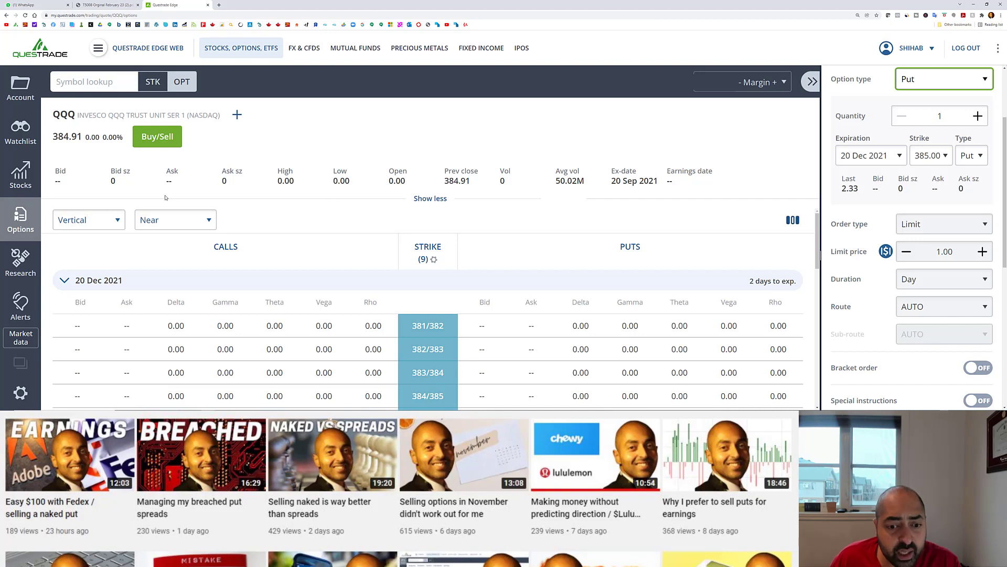
click(147, 220)
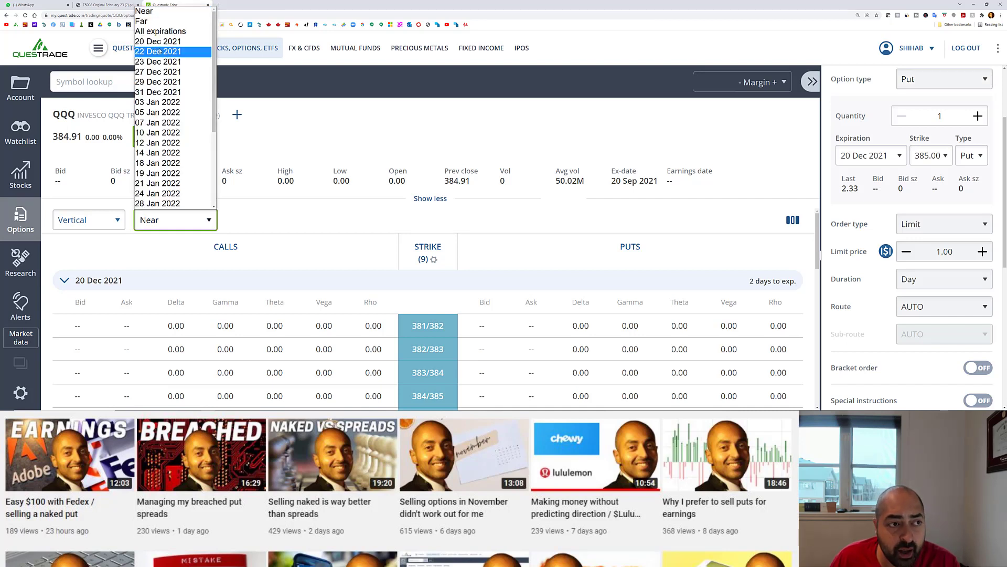